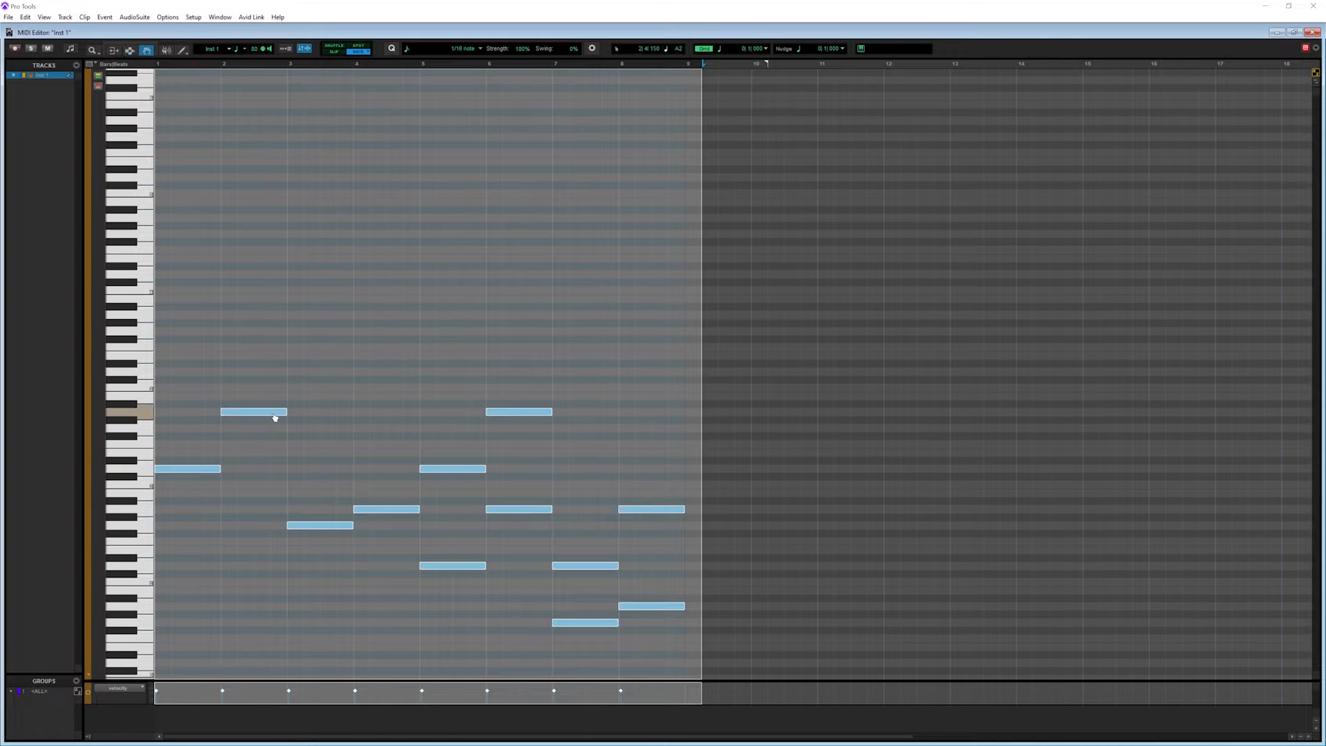
Step: Move the selected MIDI notes up in pitch and set the quantize grid to 1/4 note
left_click_drag(275, 413, 272, 398)
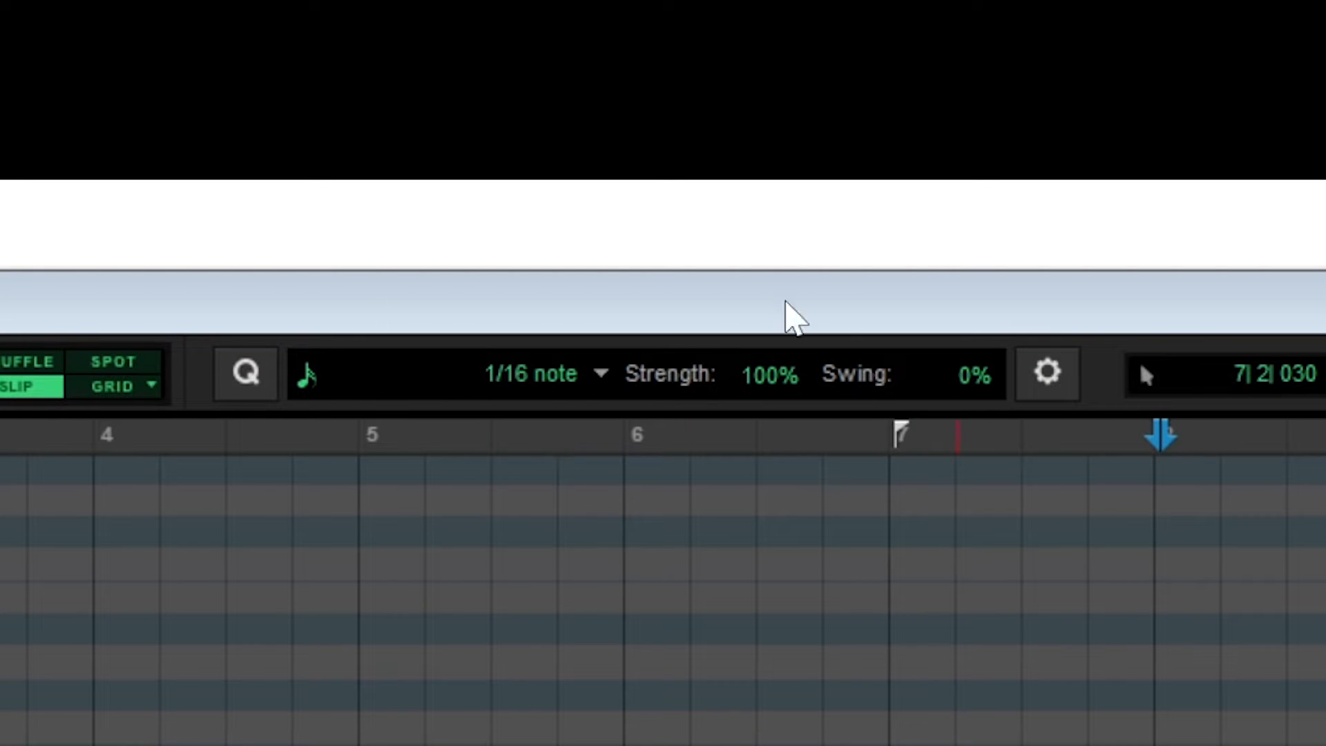
left_click(601, 373)
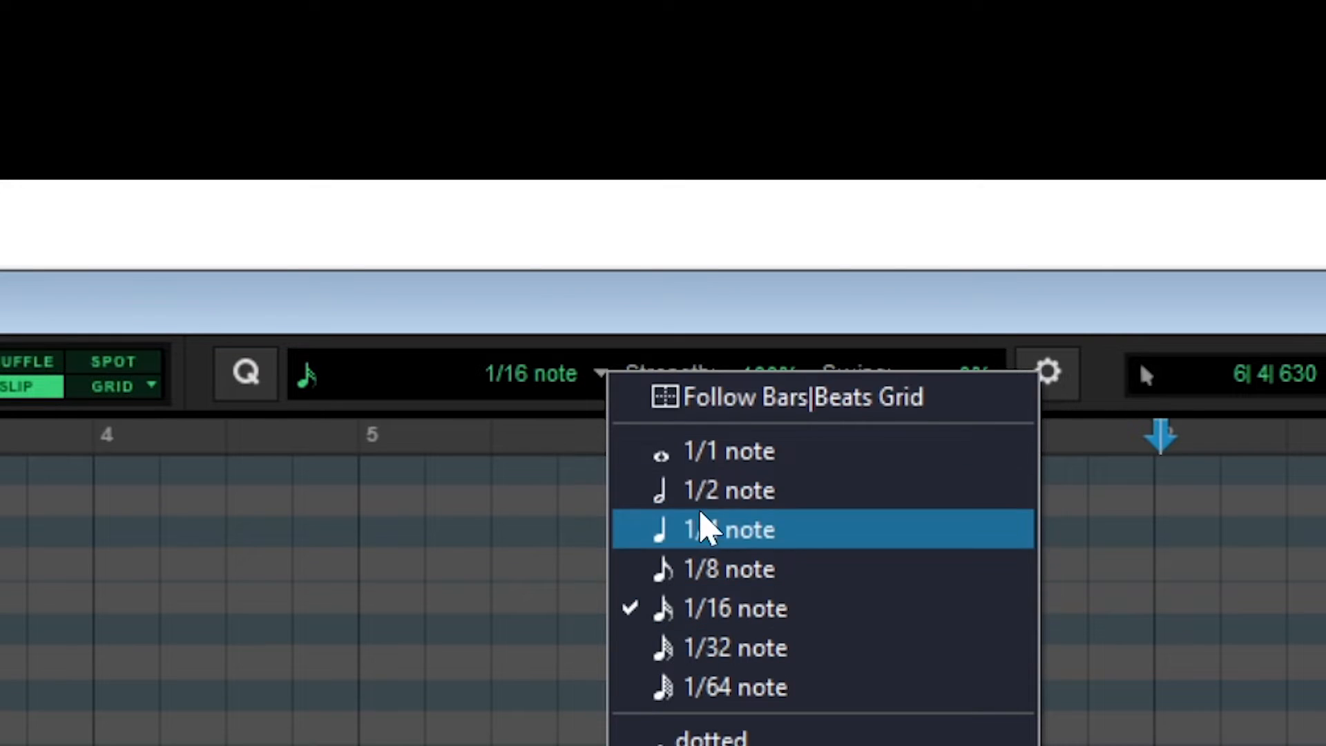
left_click(702, 529)
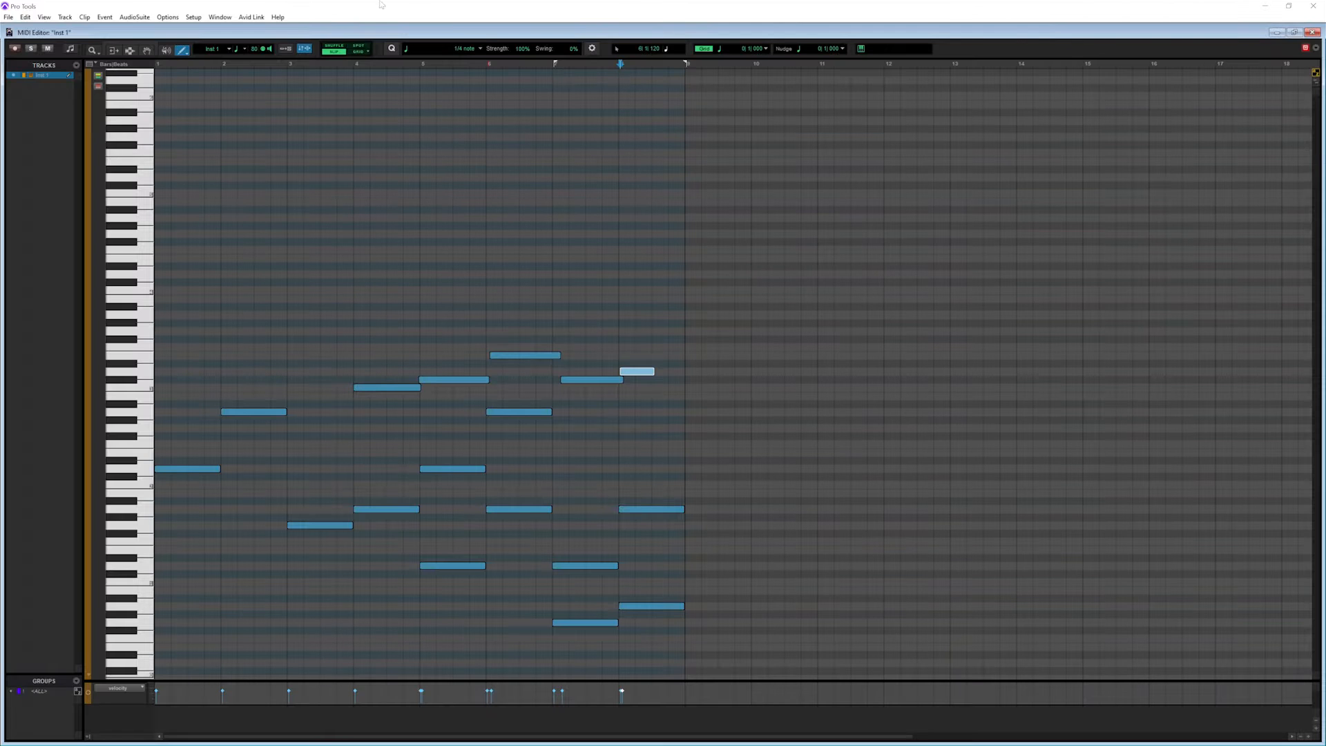
Step: Choose the Selector tool and select a range over the lower notes in bars 1 to 8
left_click(130, 50)
left_click_drag(696, 646, 156, 483)
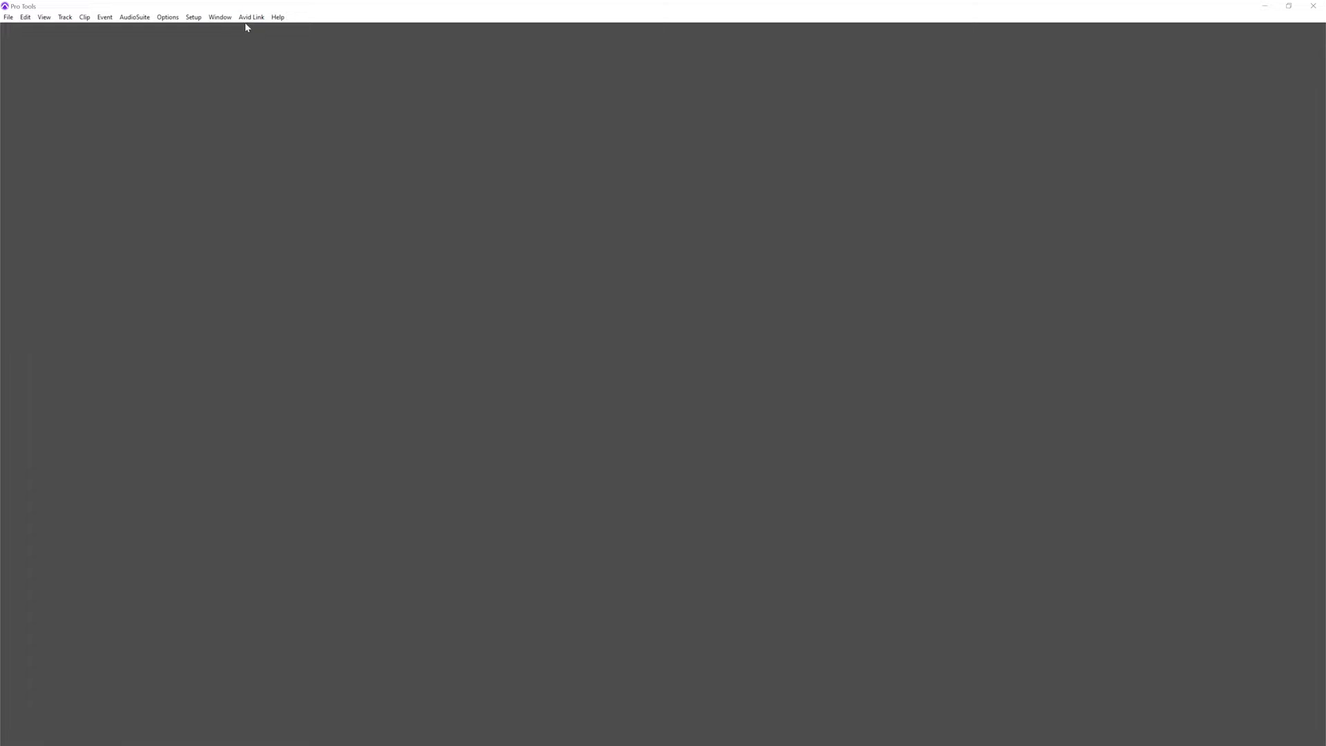
Step: Show the Edit window and create one new stereo instrument track
left_click(219, 18)
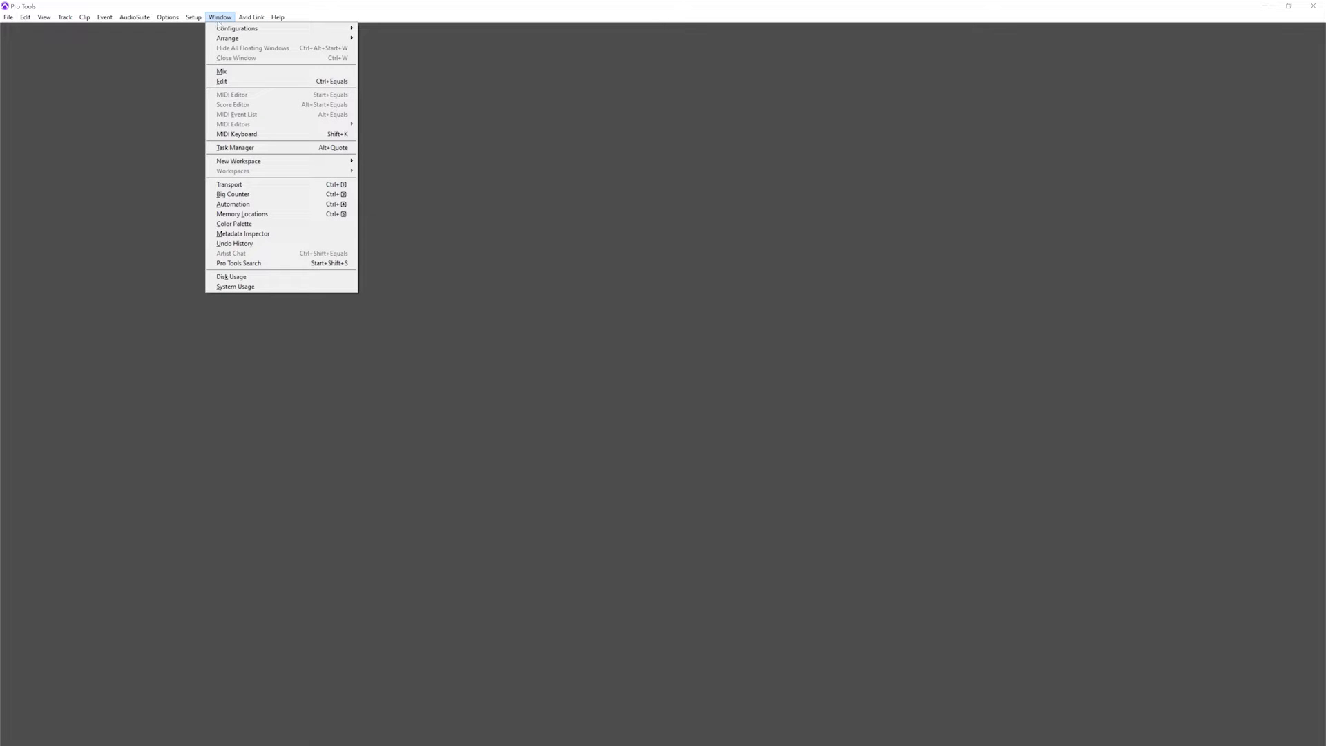
left_click(222, 82)
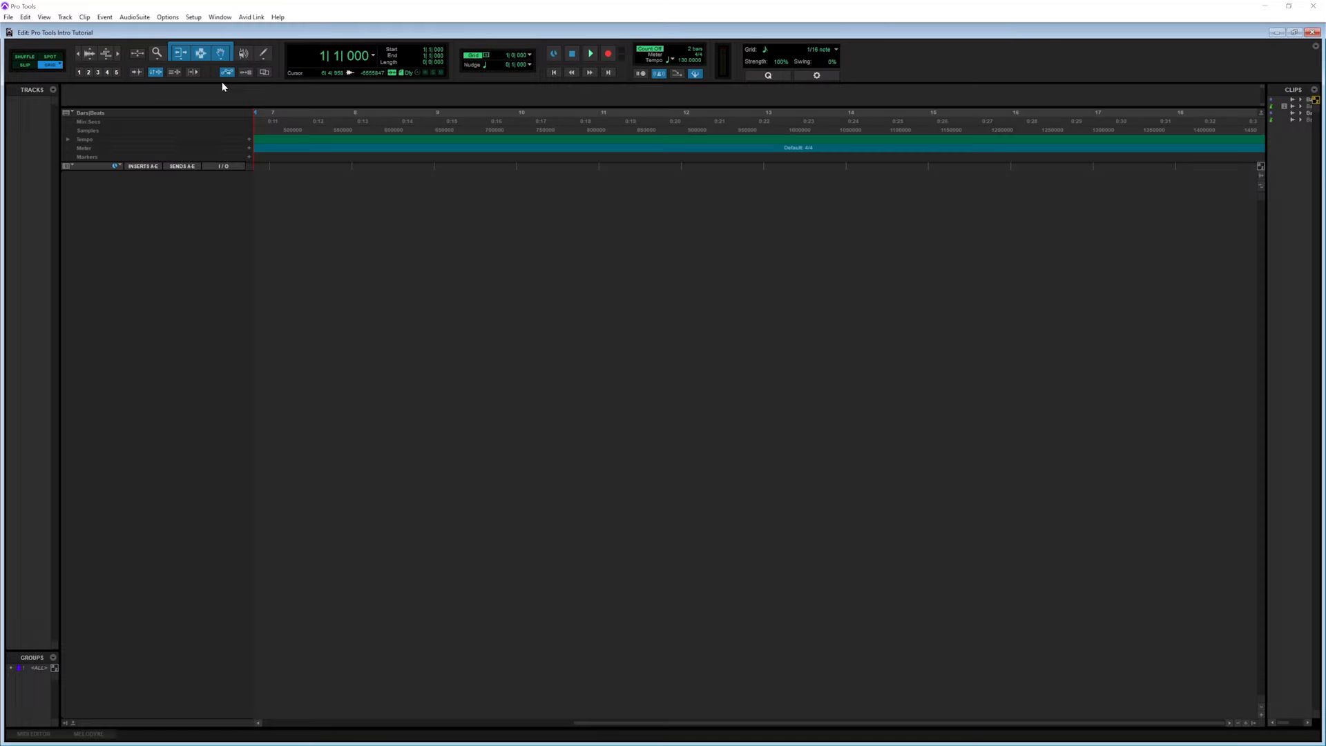
left_click(65, 19)
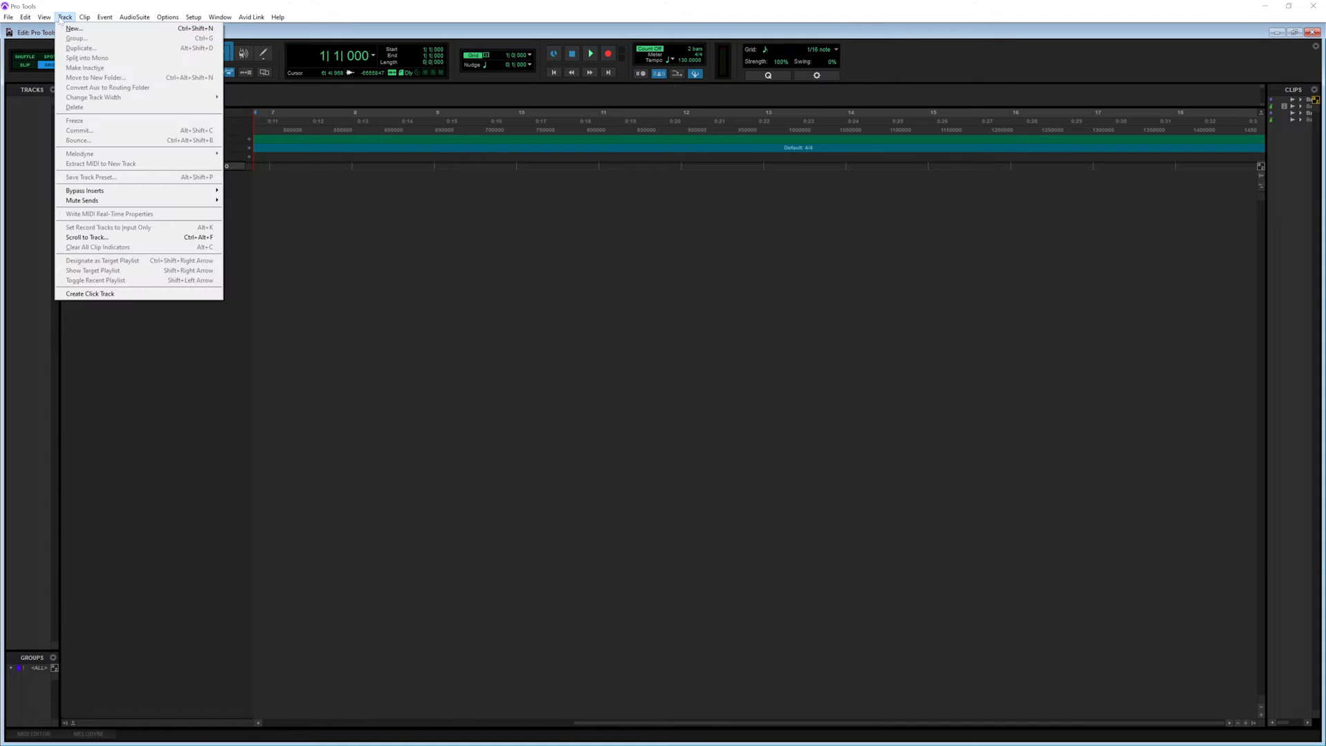
left_click(67, 29)
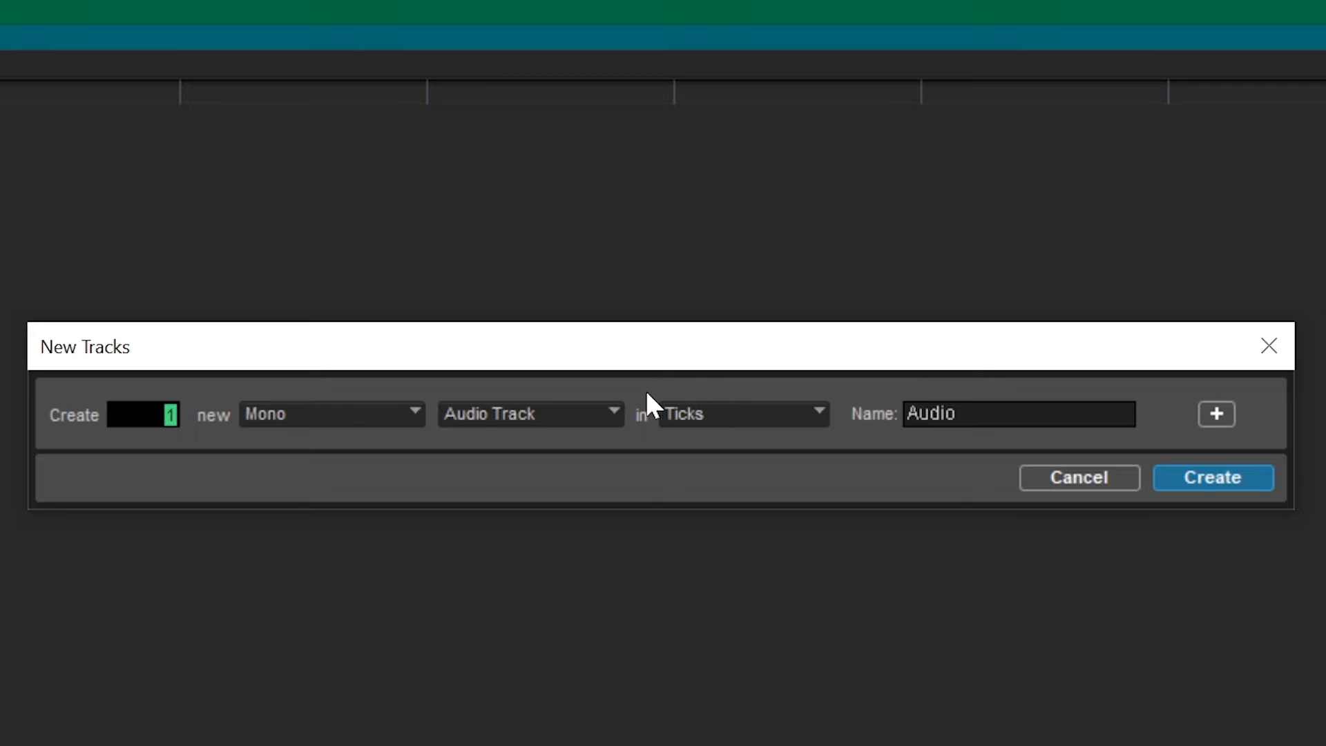
left_click(271, 417)
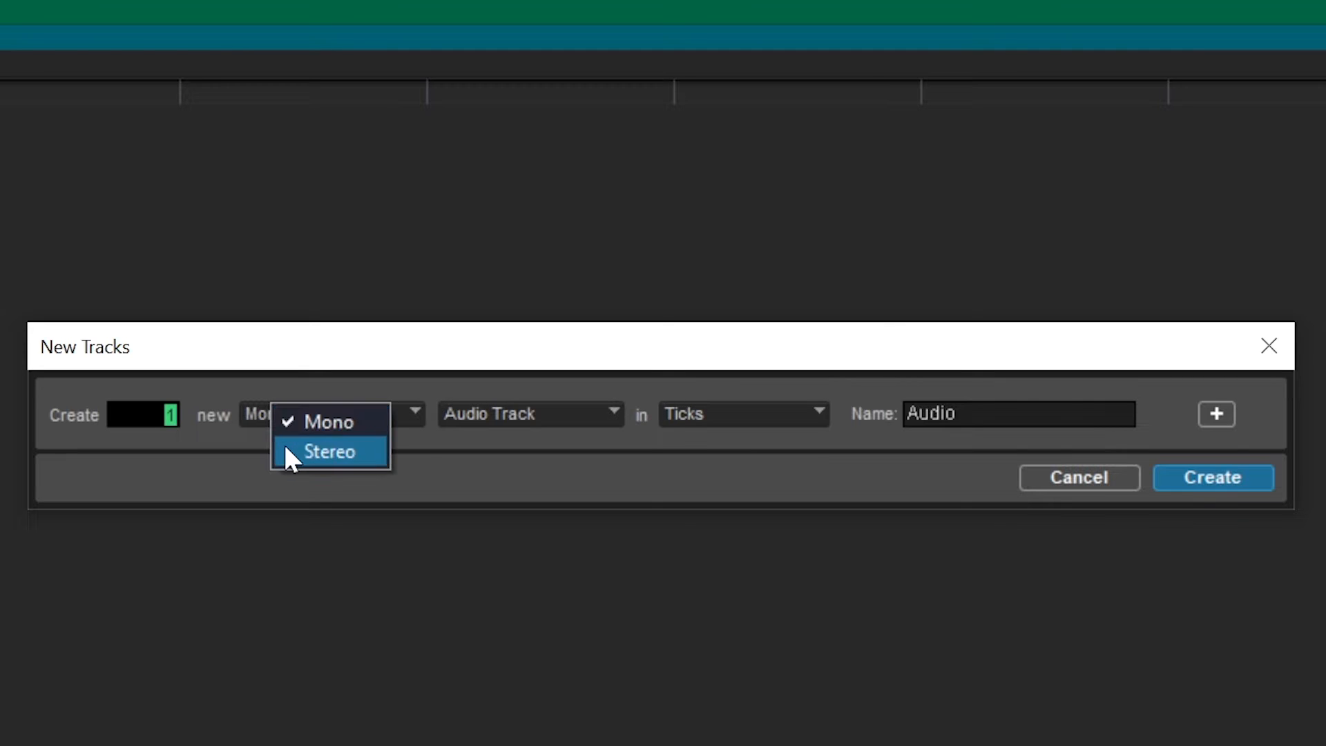
left_click(284, 449)
left_click(456, 416)
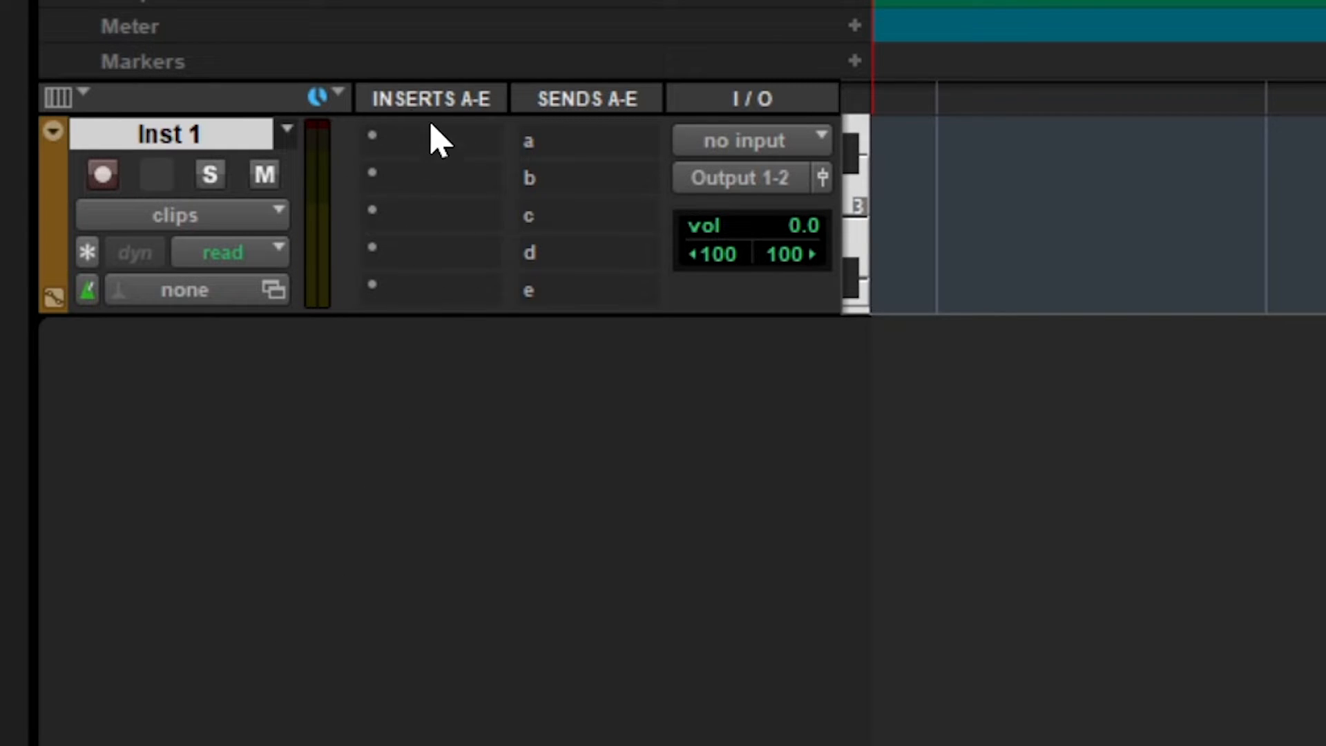
Step: Insert the multichannel instrument plug-in Xpand!2 (stereo) in the first insert slot of the Inst 1 track
left_click(422, 140)
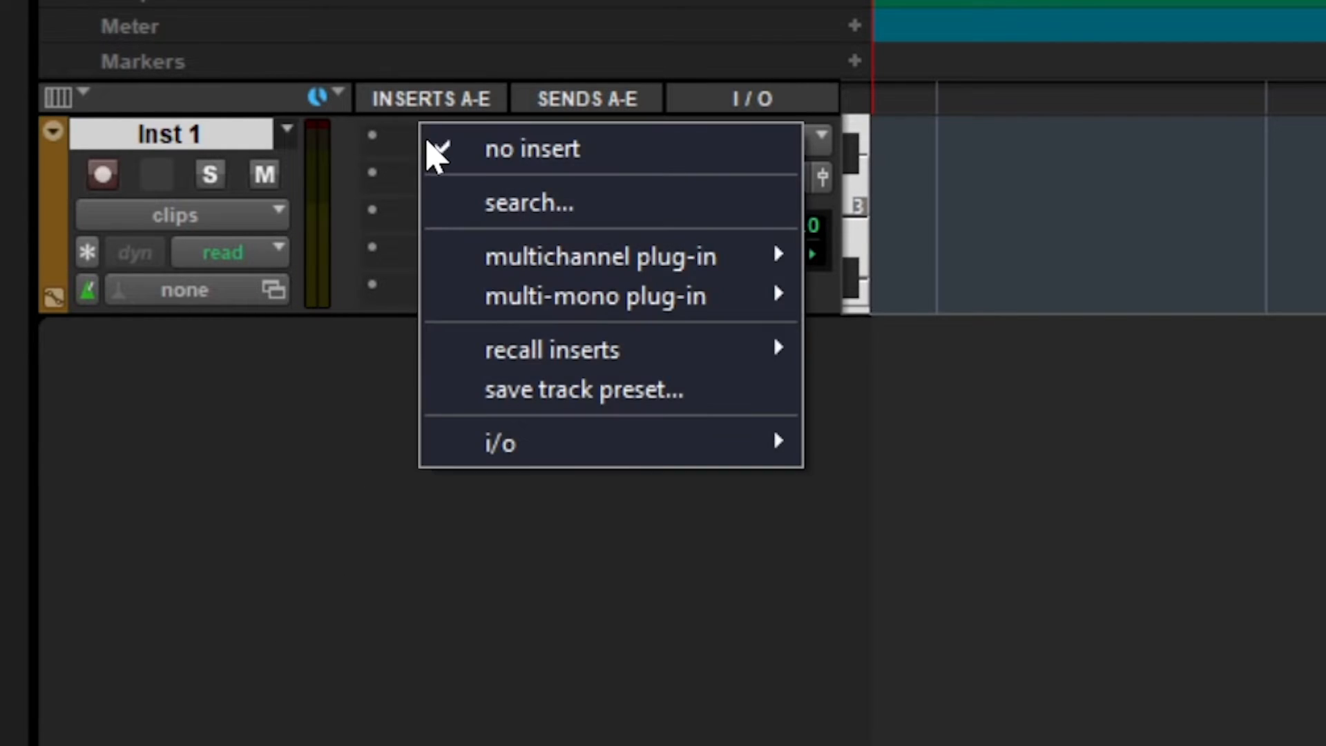
mouse_move(527, 240)
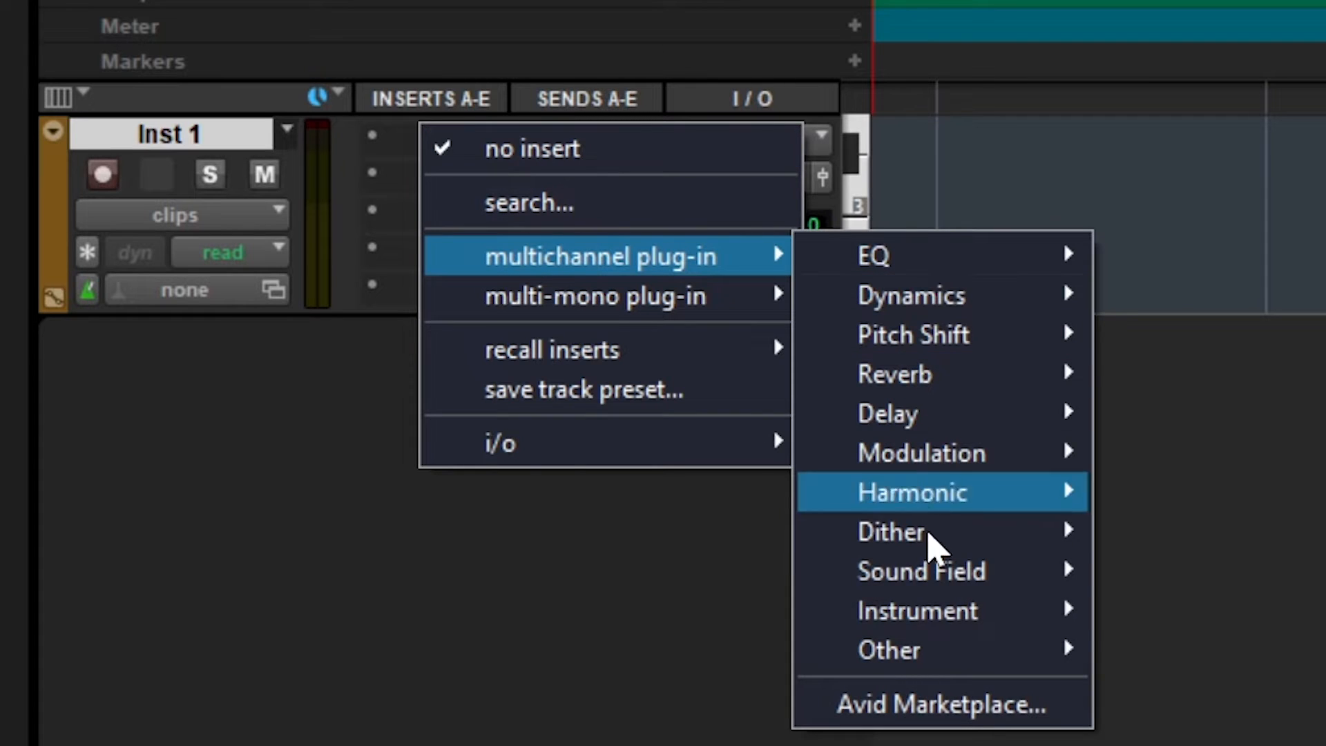
mouse_move(924, 618)
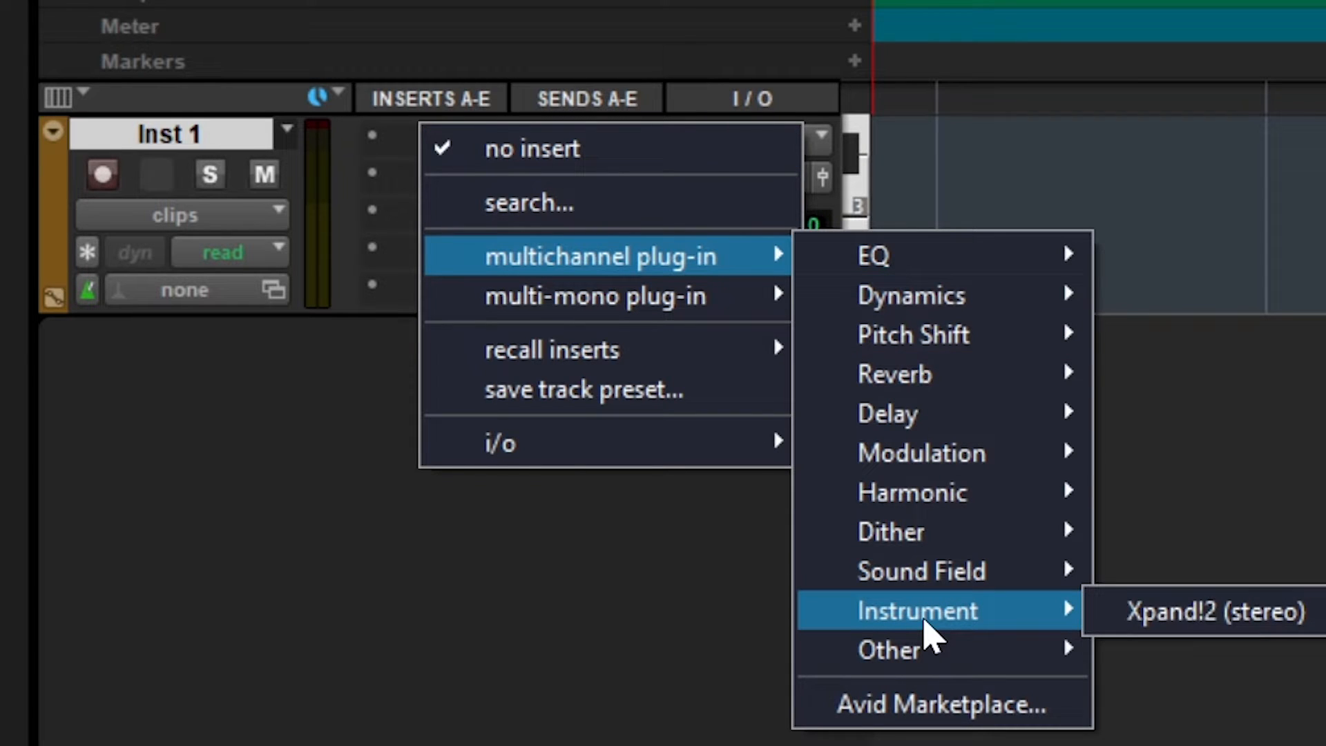
left_click(1127, 610)
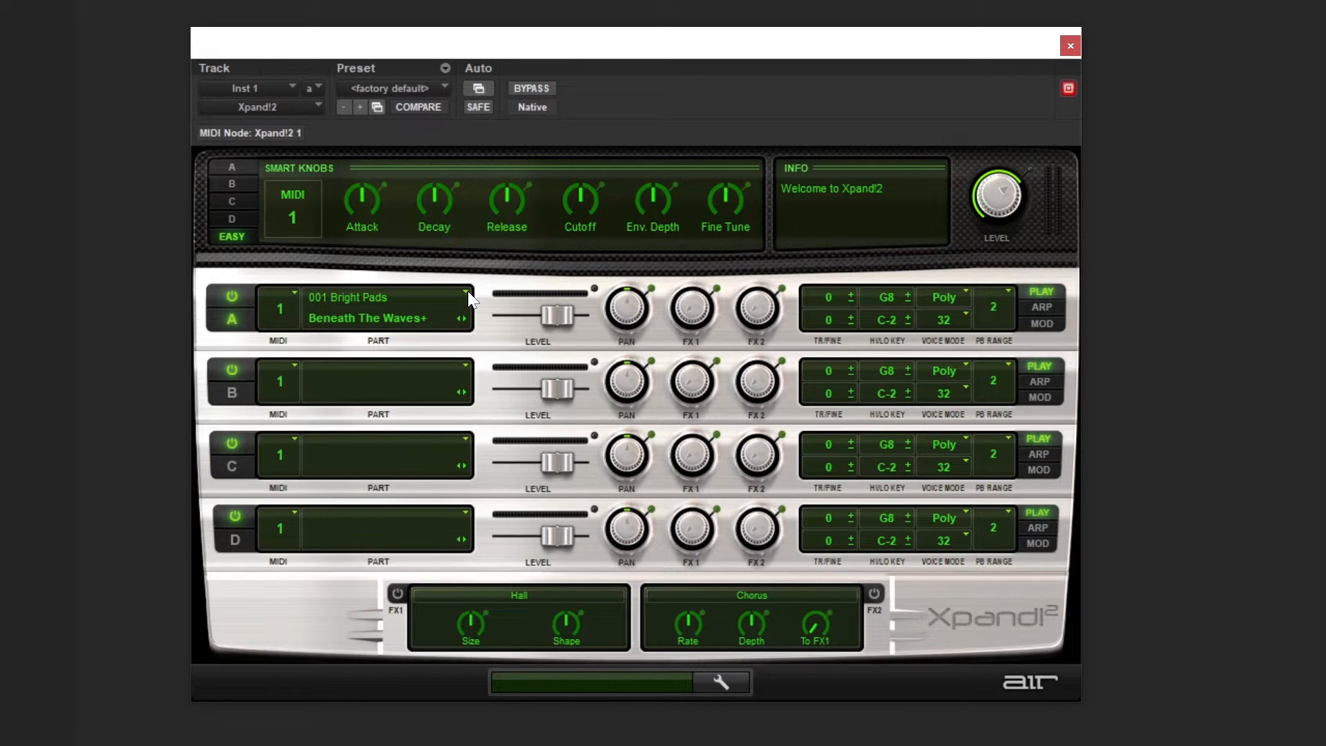
Step: Look through the sound categories offered for part A, including Hard Leads, without choosing a sound
left_click(438, 312)
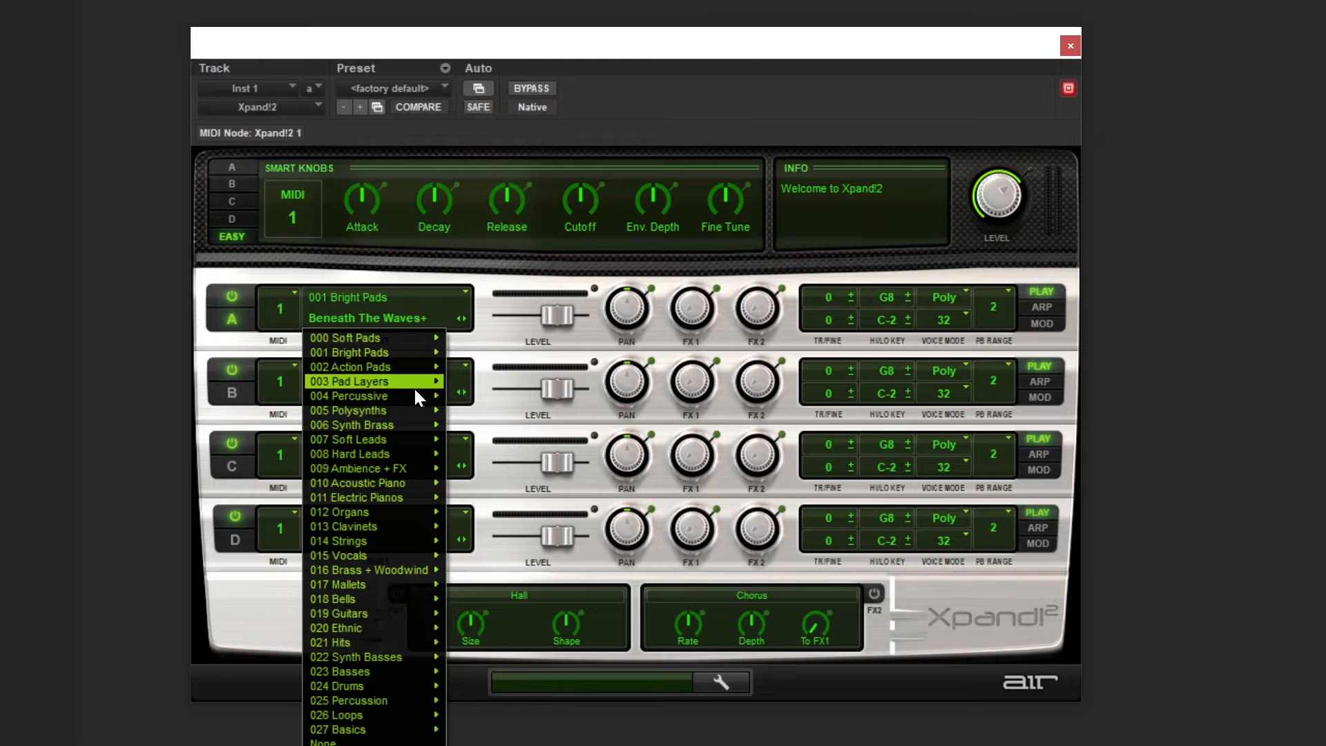
mouse_move(406, 458)
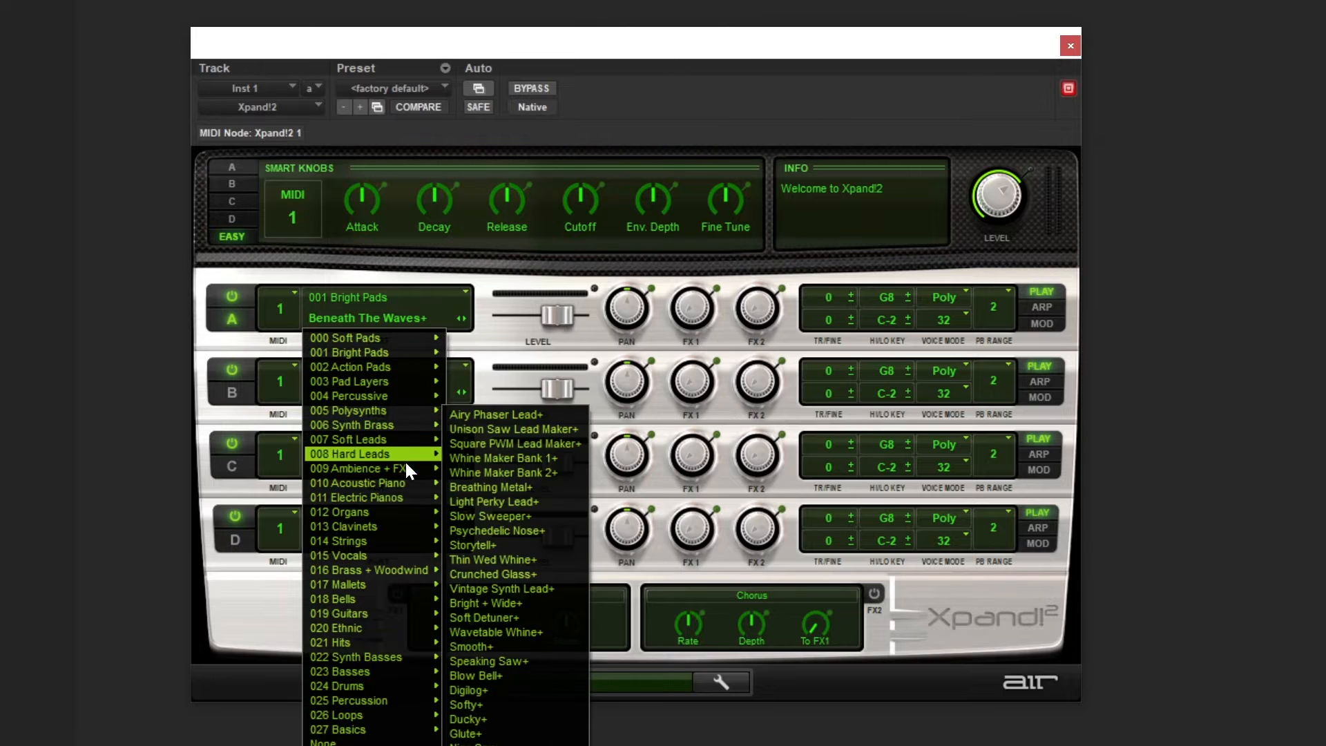
left_click(252, 598)
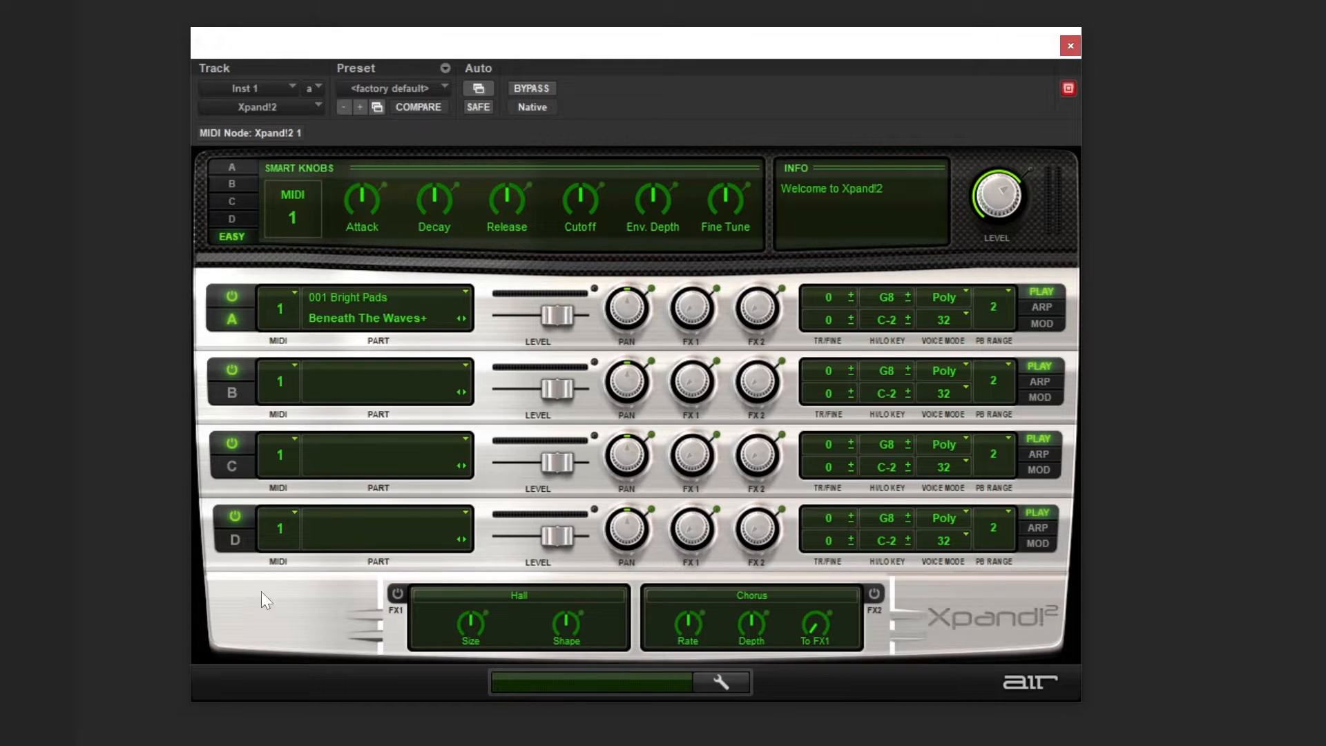
Step: Check the MIDI channel choices available for each of the parts A to D
left_click(284, 308)
left_click(285, 307)
left_click(284, 370)
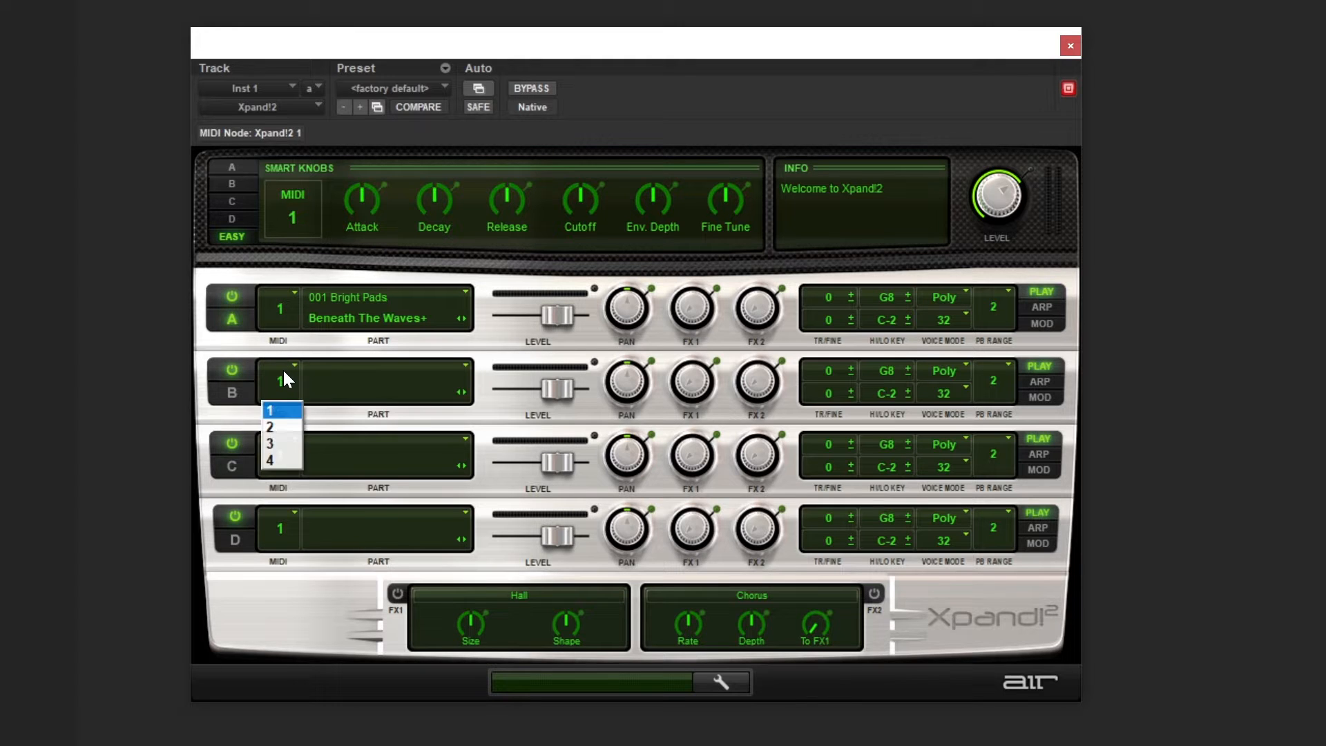
left_click(284, 370)
left_click(288, 454)
left_click(288, 453)
left_click(279, 527)
left_click(279, 526)
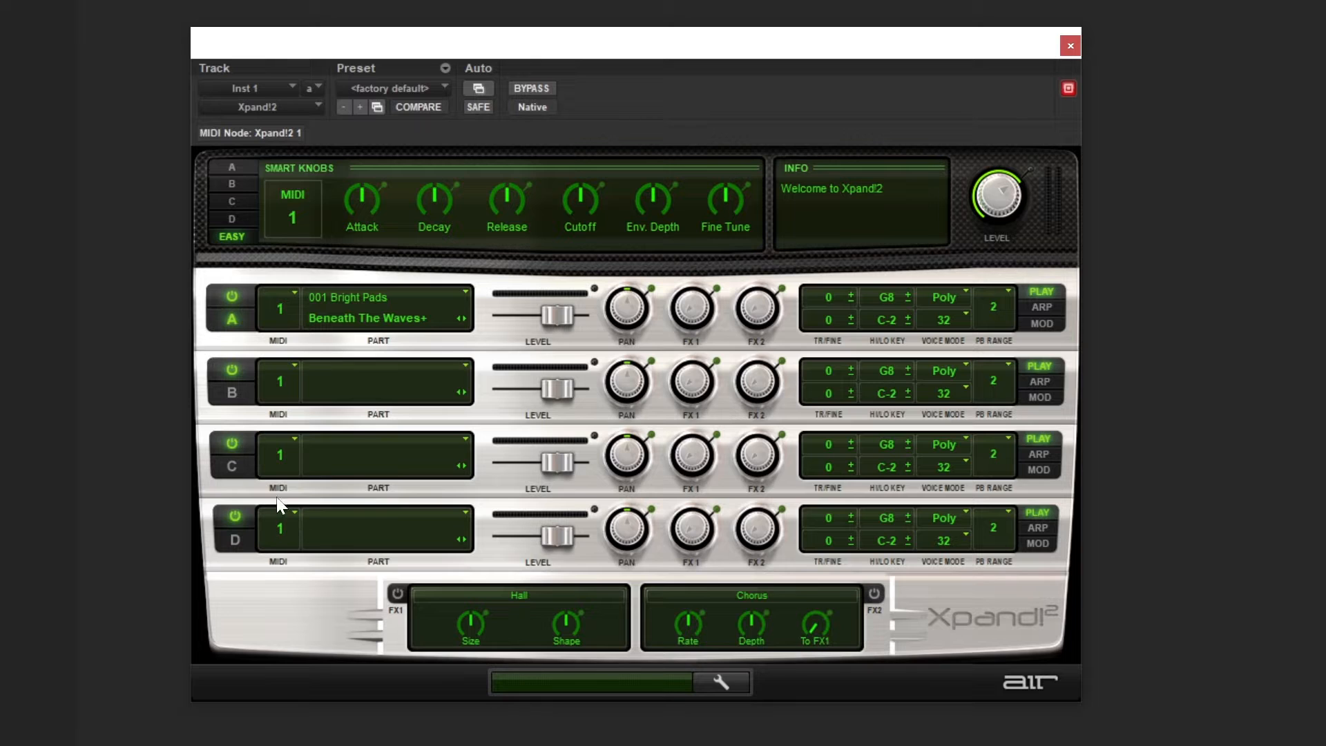
Step: Switch each of the parts A, B, C and D off and back on
left_click(229, 299)
left_click(229, 300)
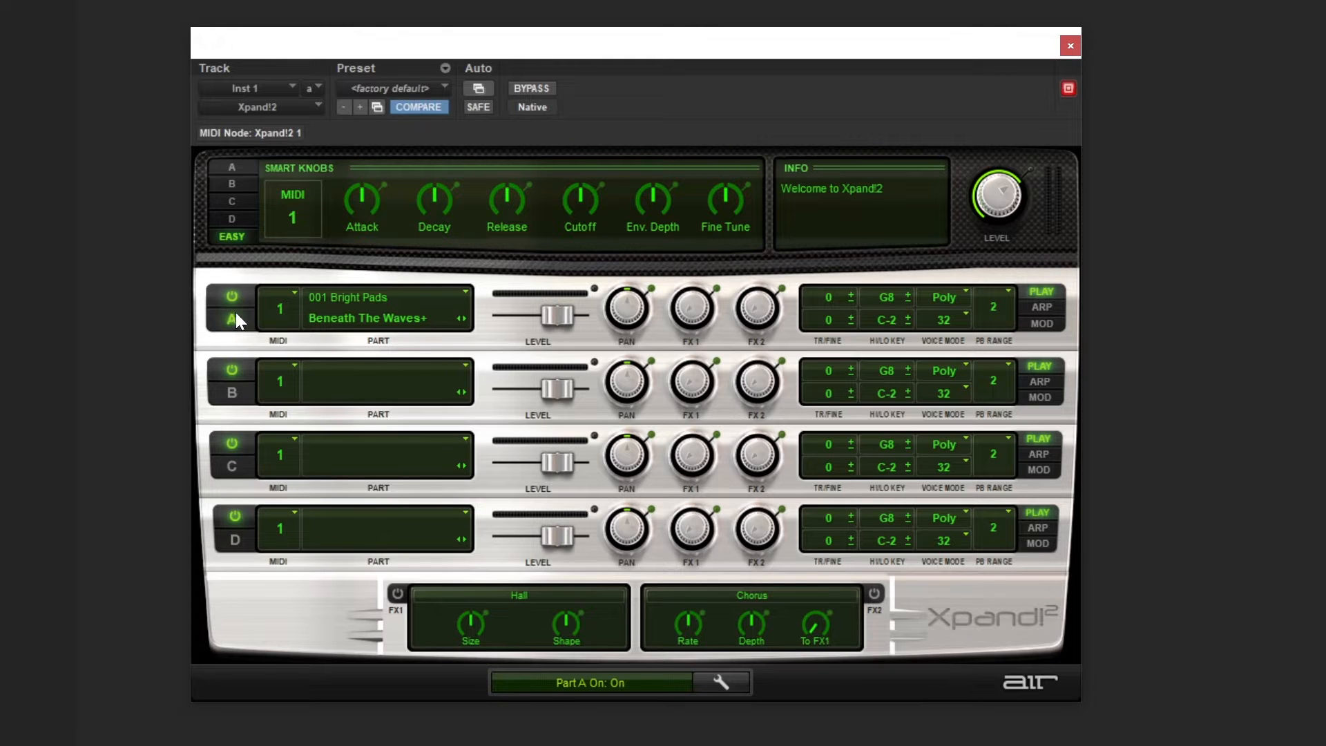
left_click(238, 368)
left_click(237, 367)
left_click(226, 442)
left_click(227, 442)
left_click(230, 517)
left_click(230, 517)
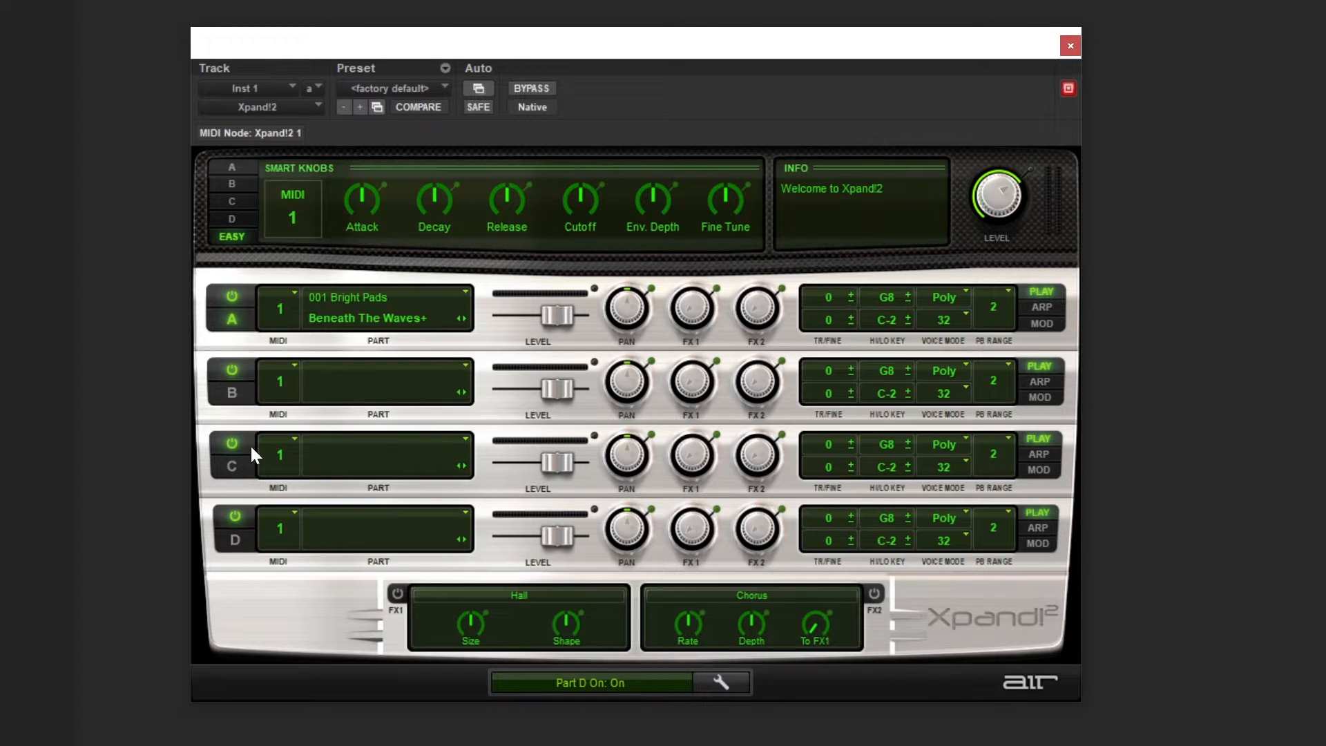
Step: View the smart knobs of parts A to D one after another and return to part A
left_click(231, 319)
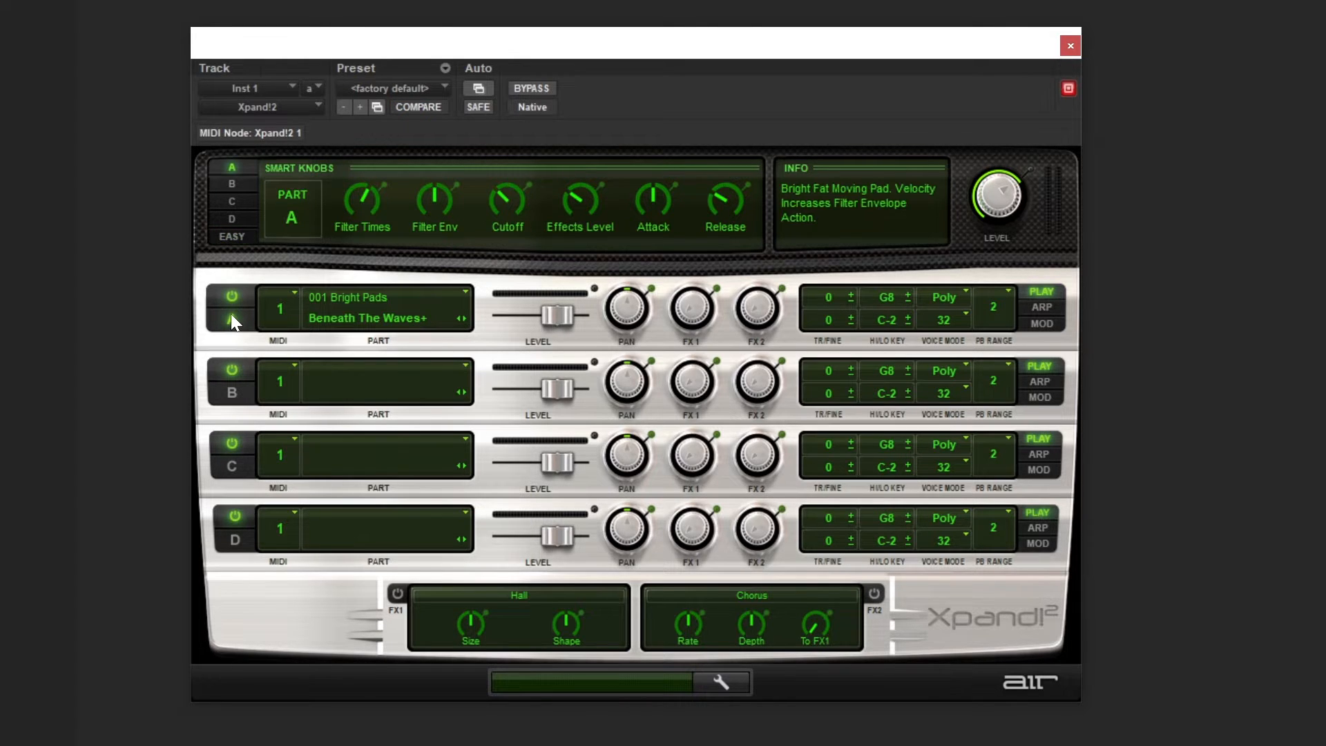
left_click(232, 393)
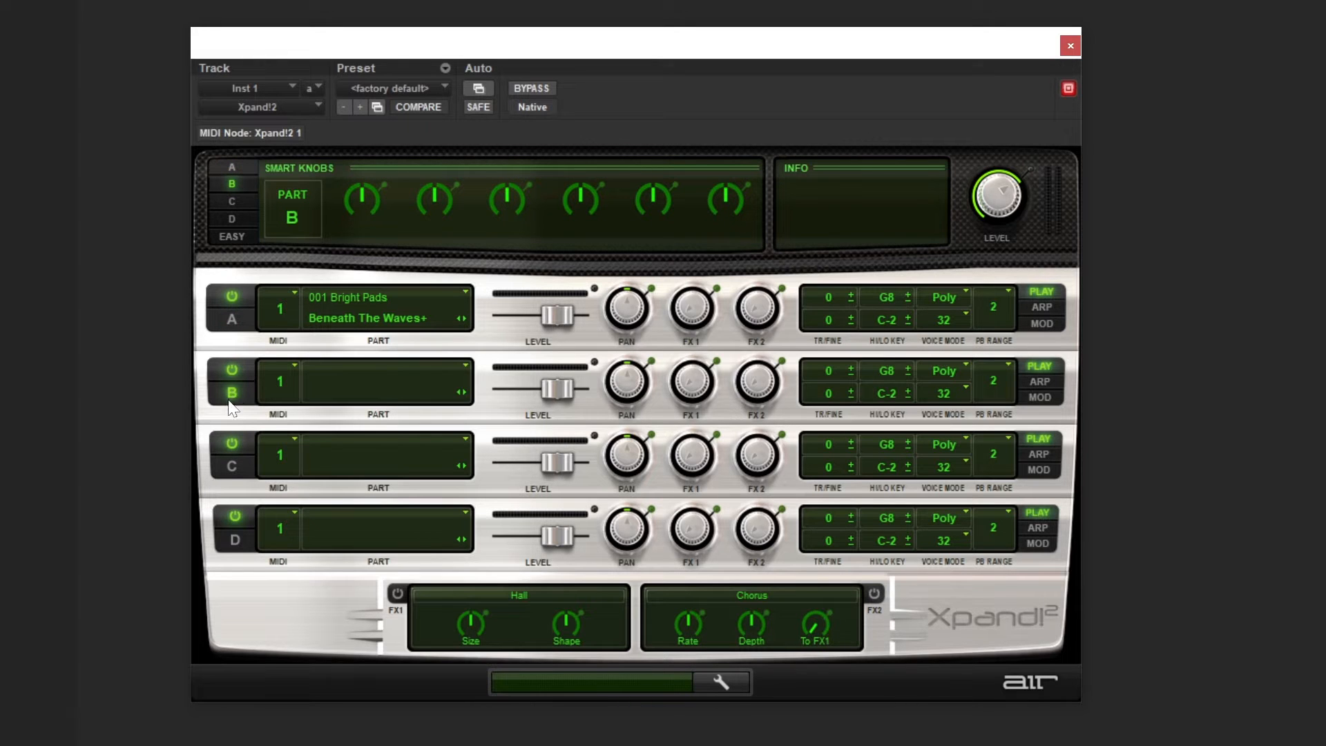
left_click(232, 467)
left_click(235, 537)
left_click(232, 319)
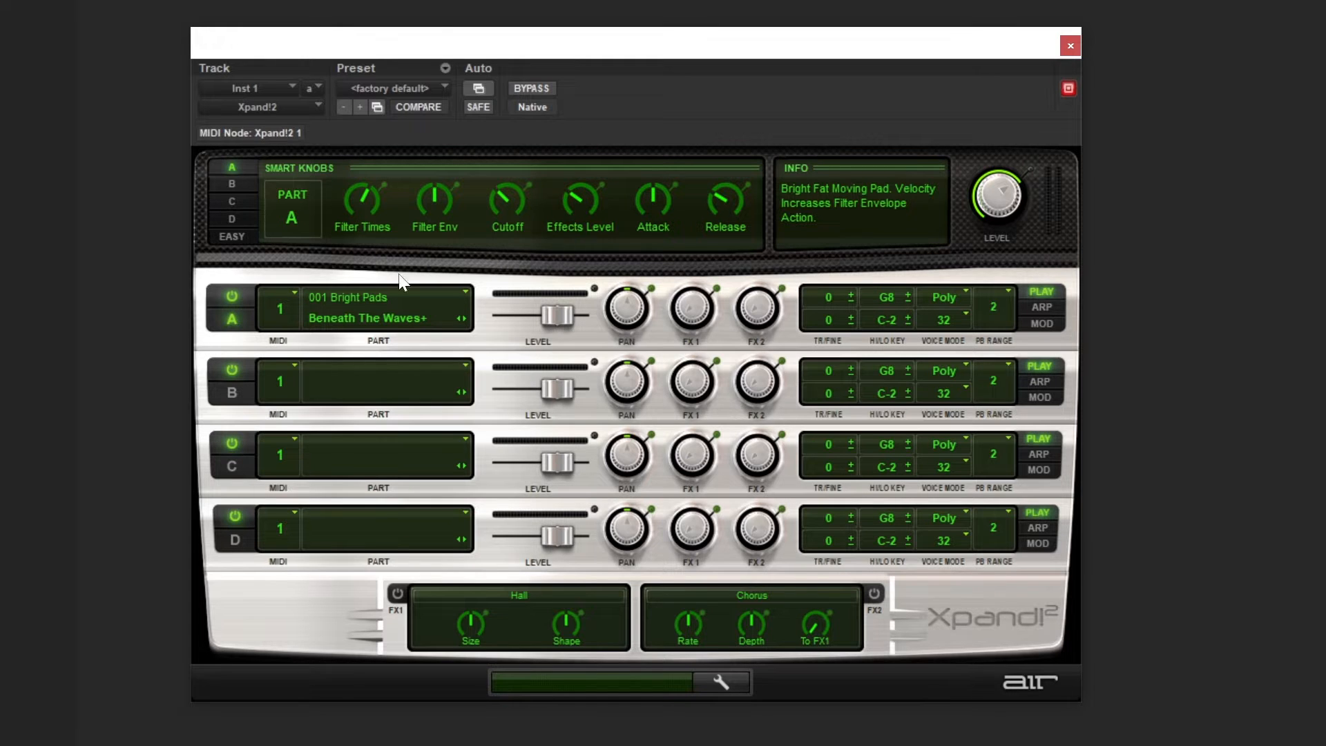
Step: Examine the sound list of part A, including the Hard Leads and Action Pads categories, keeping the current sound
left_click(421, 316)
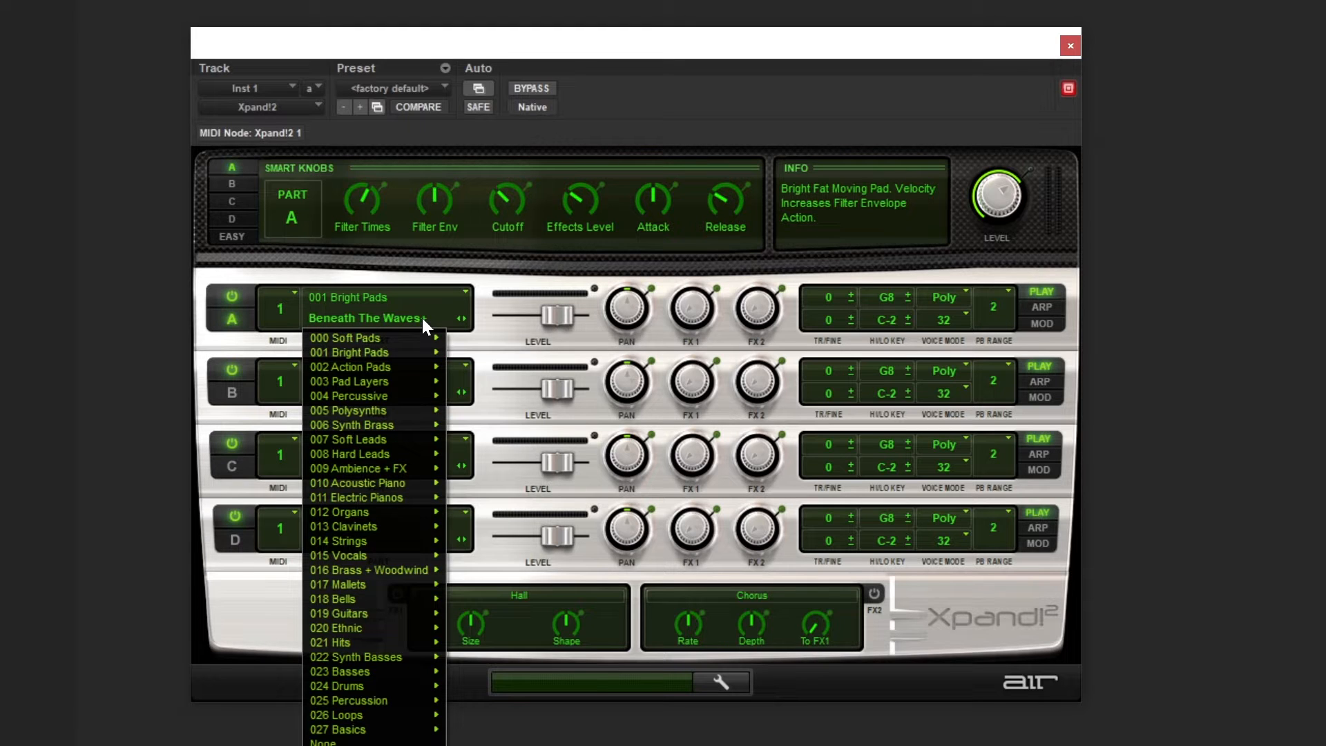
left_click(420, 317)
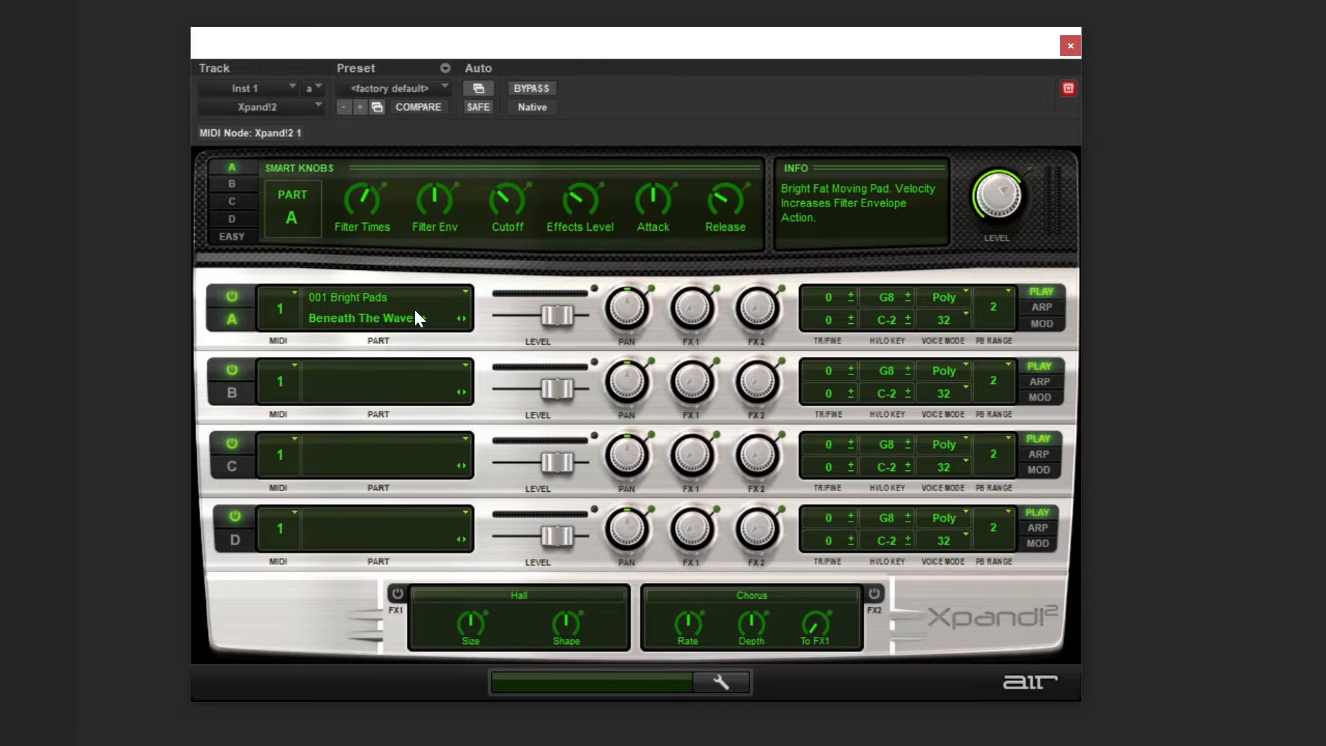
left_click(415, 311)
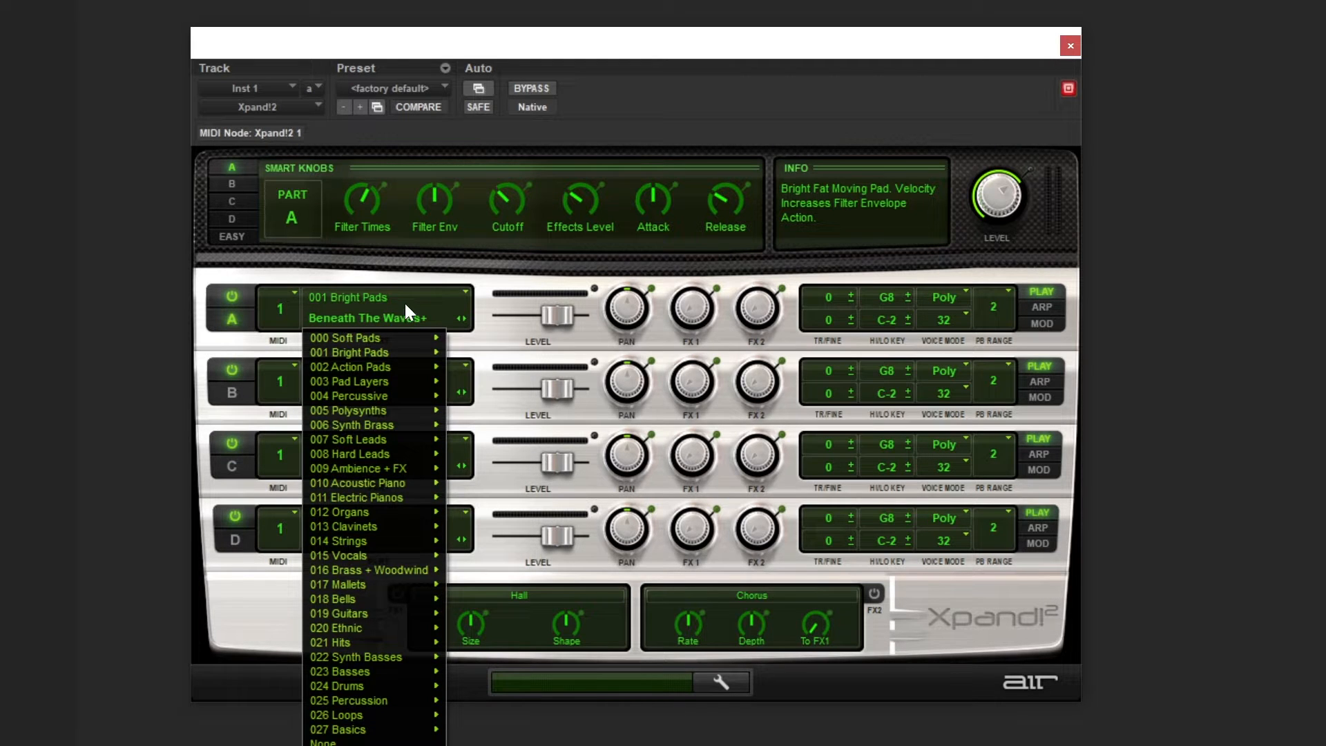
left_click(406, 302)
left_click(413, 297)
left_click(464, 292)
left_click(464, 293)
mouse_move(359, 453)
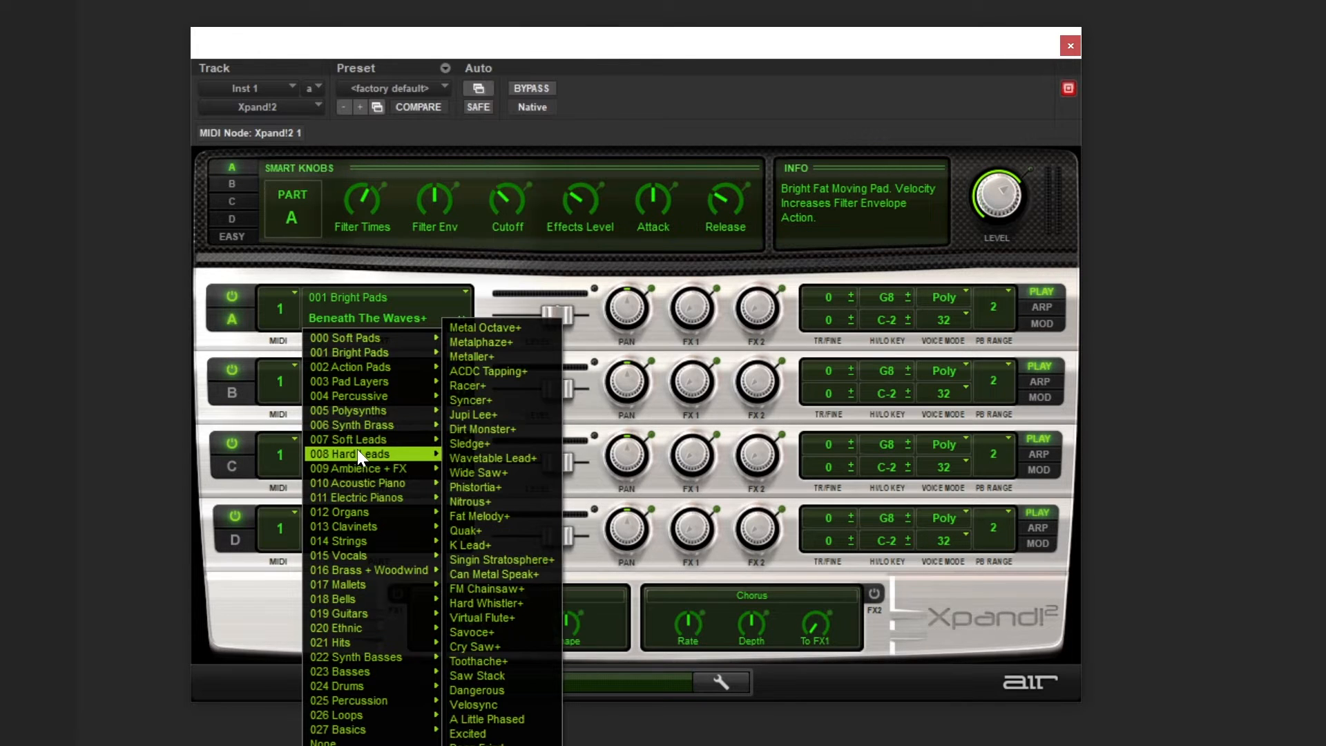
mouse_move(398, 379)
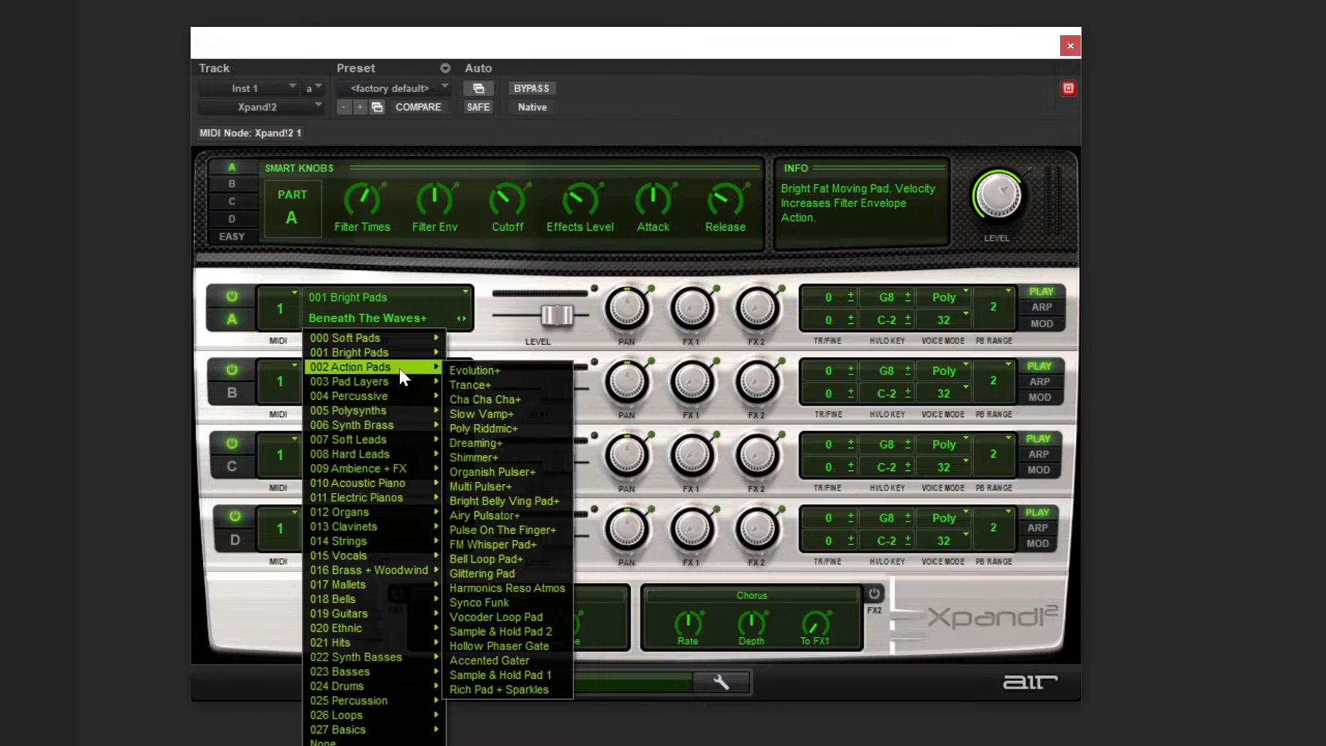
left_click(540, 296)
Step: Lower the level of part A slightly, pan it to R 18, and check the pan control's MIDI CC options
left_click_drag(557, 318, 640, 312)
left_click_drag(641, 309, 638, 310)
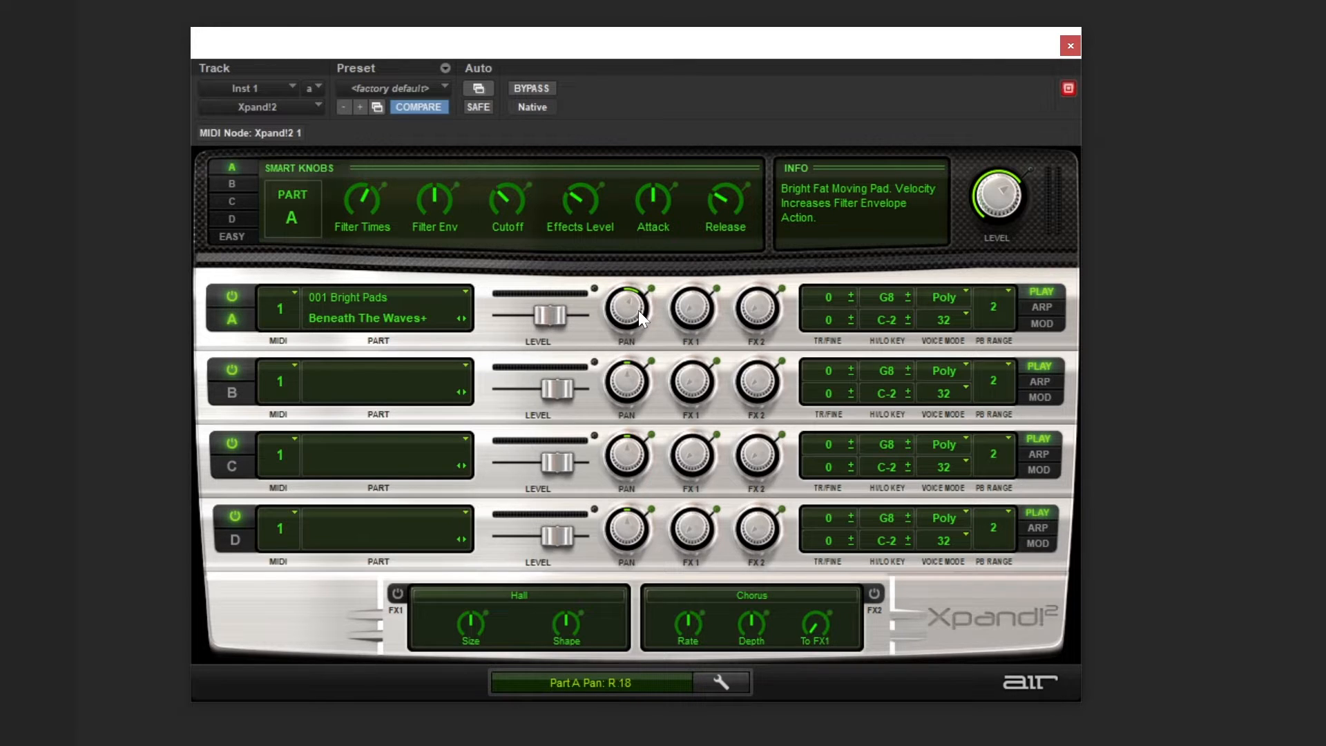
right_click(638, 310)
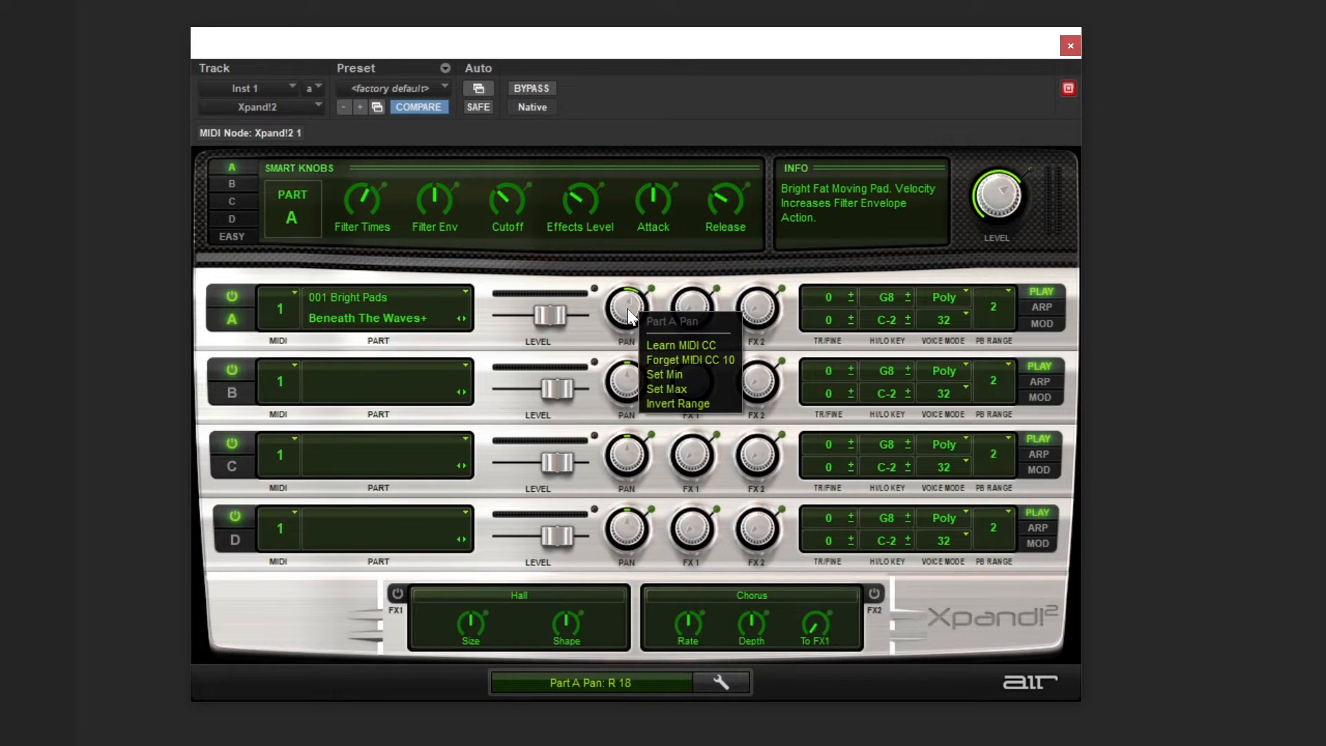
left_click(627, 308)
Step: Return the pan of part A to the centre and raise its FX 1 and FX 2 amounts
left_click_drag(625, 314, 690, 270)
left_click_drag(747, 311, 756, 276)
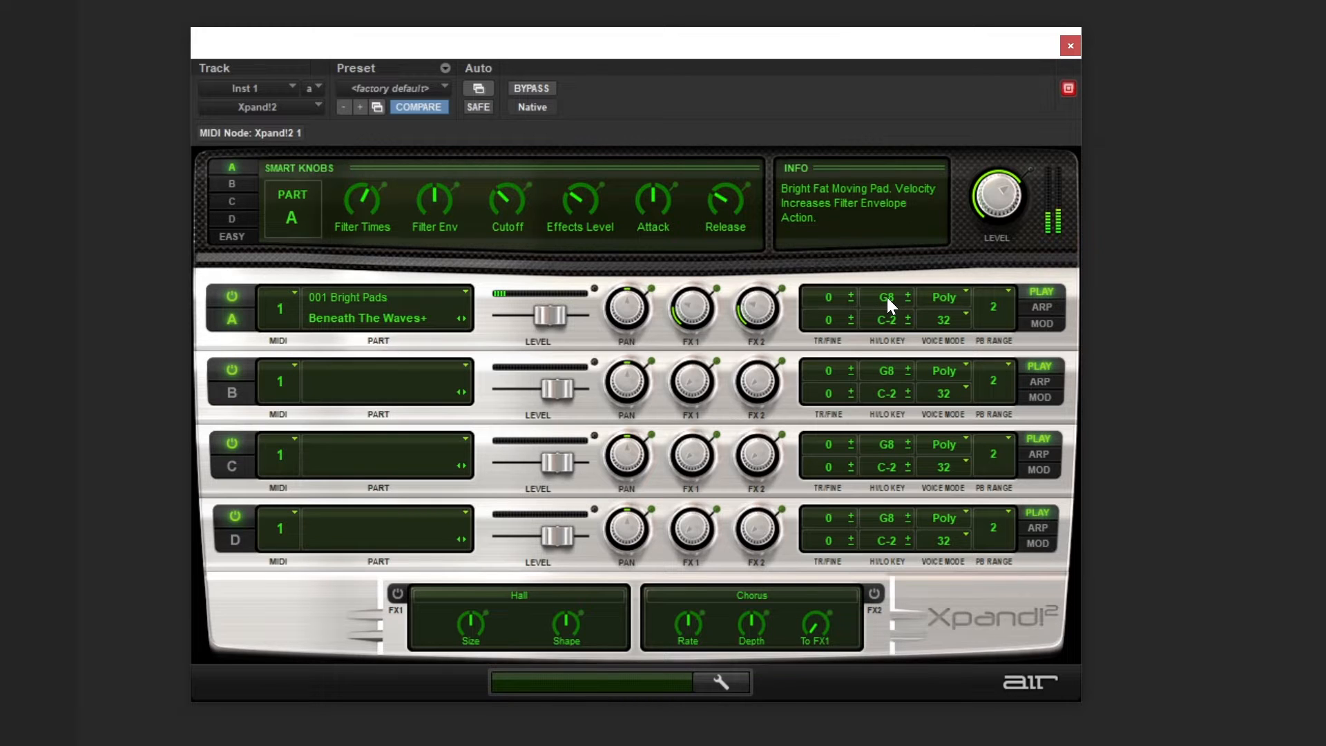
Step: Try the high key limit of part A, and switch its voice mode to Mono and back to Poly
left_click(887, 297)
left_click_drag(889, 298, 890, 350)
left_click(955, 294)
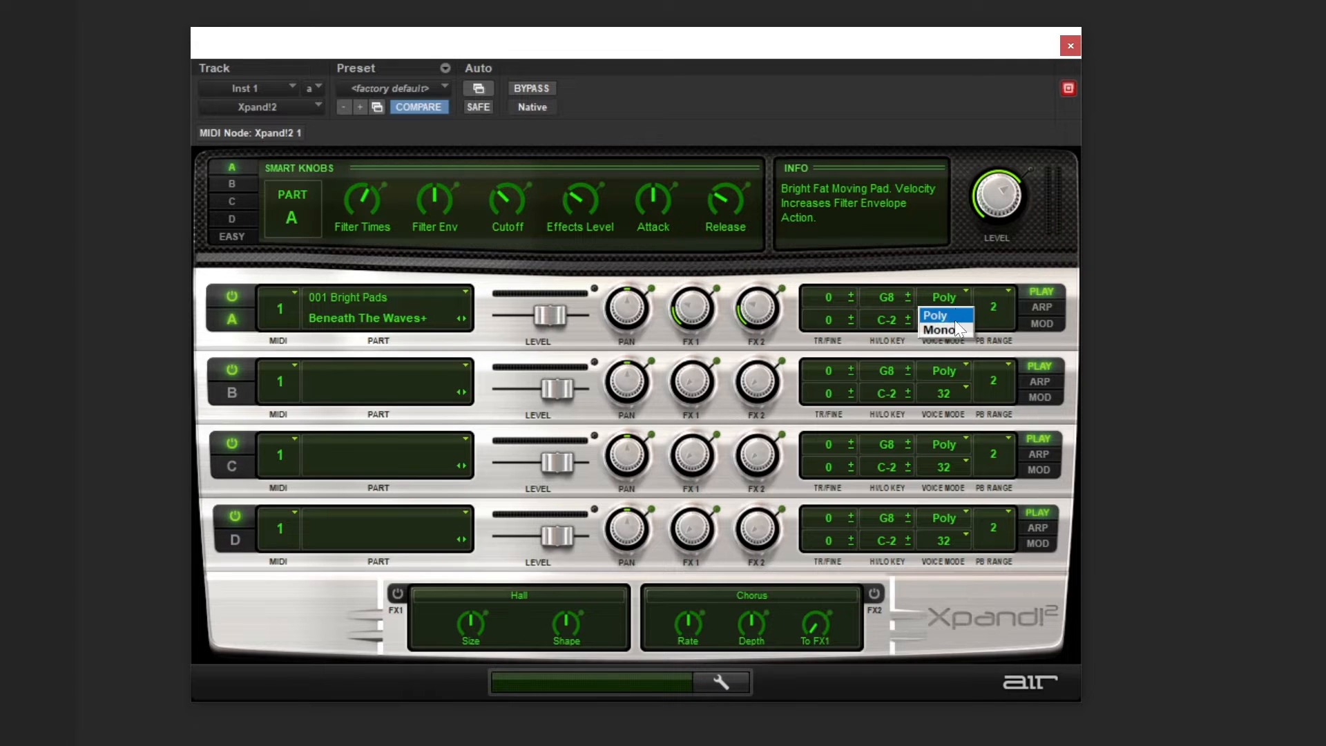
left_click(951, 326)
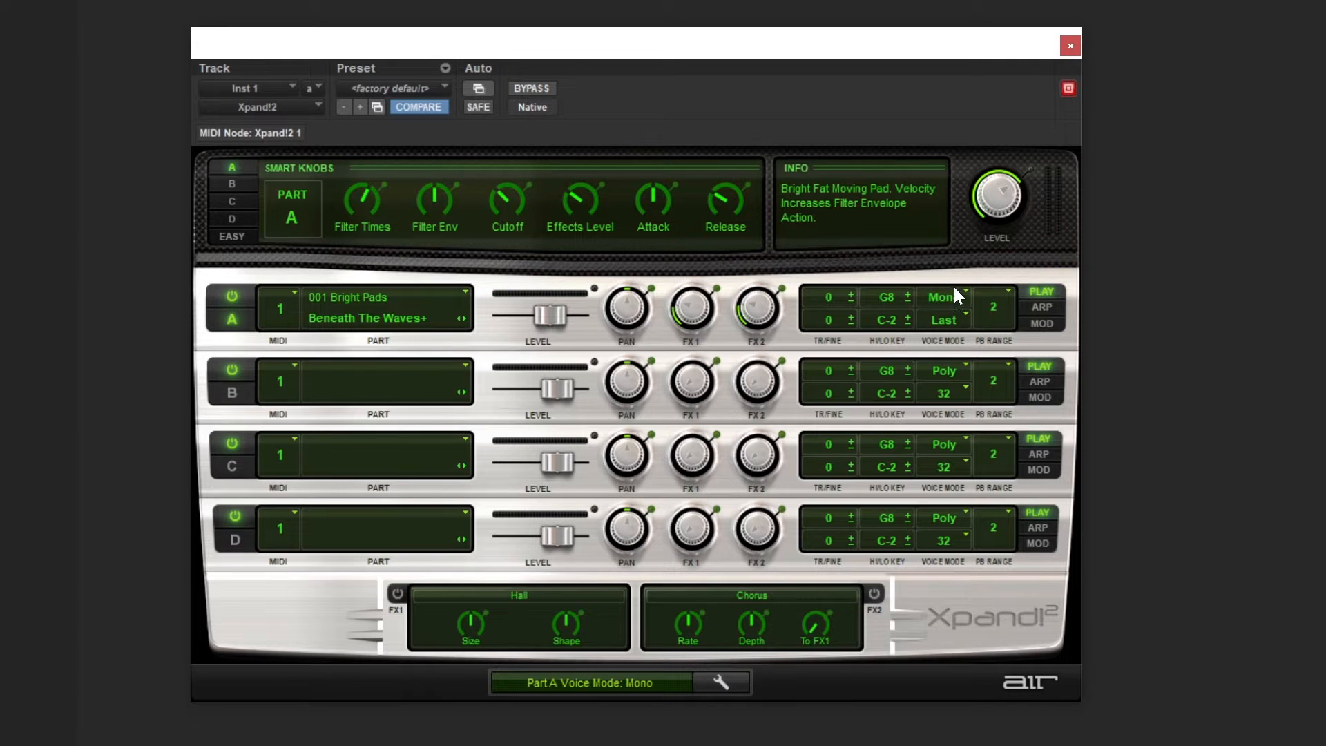
left_click(956, 296)
left_click(955, 311)
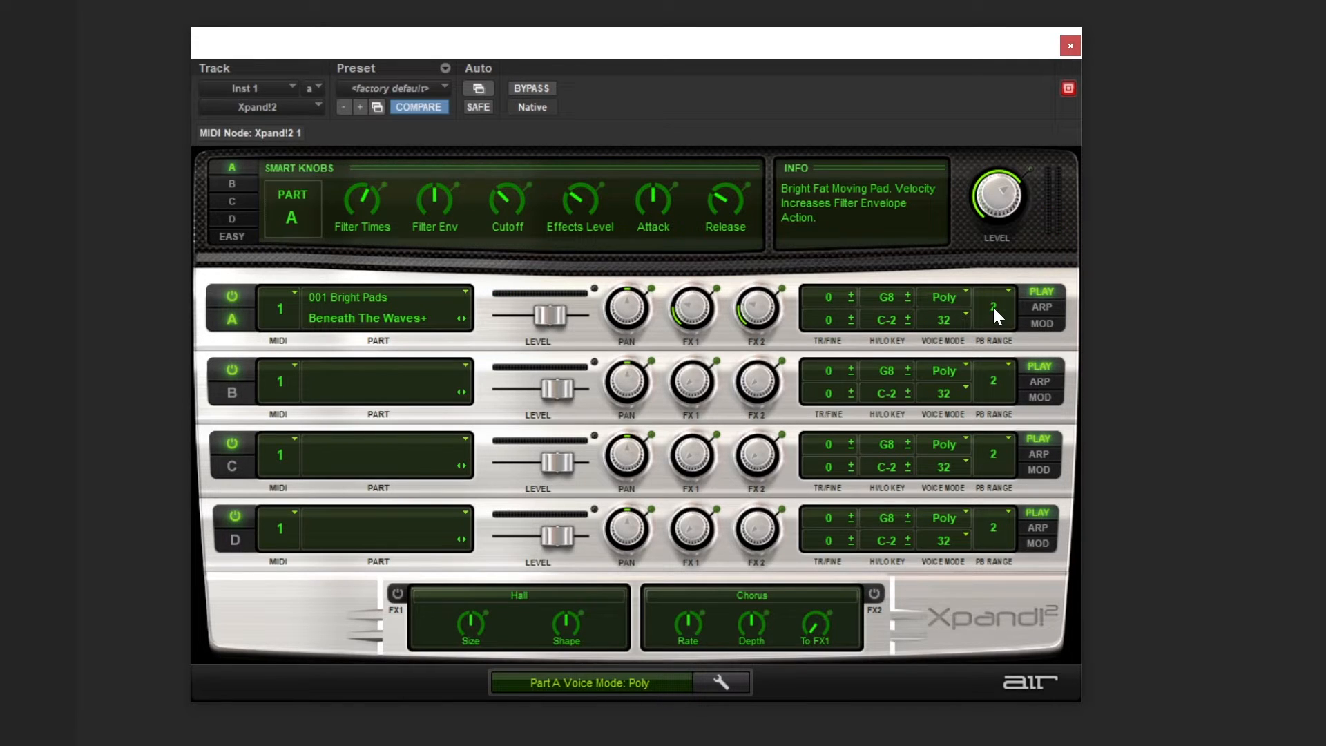
Step: Try a pitch bend range of 4 for part A, and set it back to 2
left_click(994, 309)
left_click(983, 392)
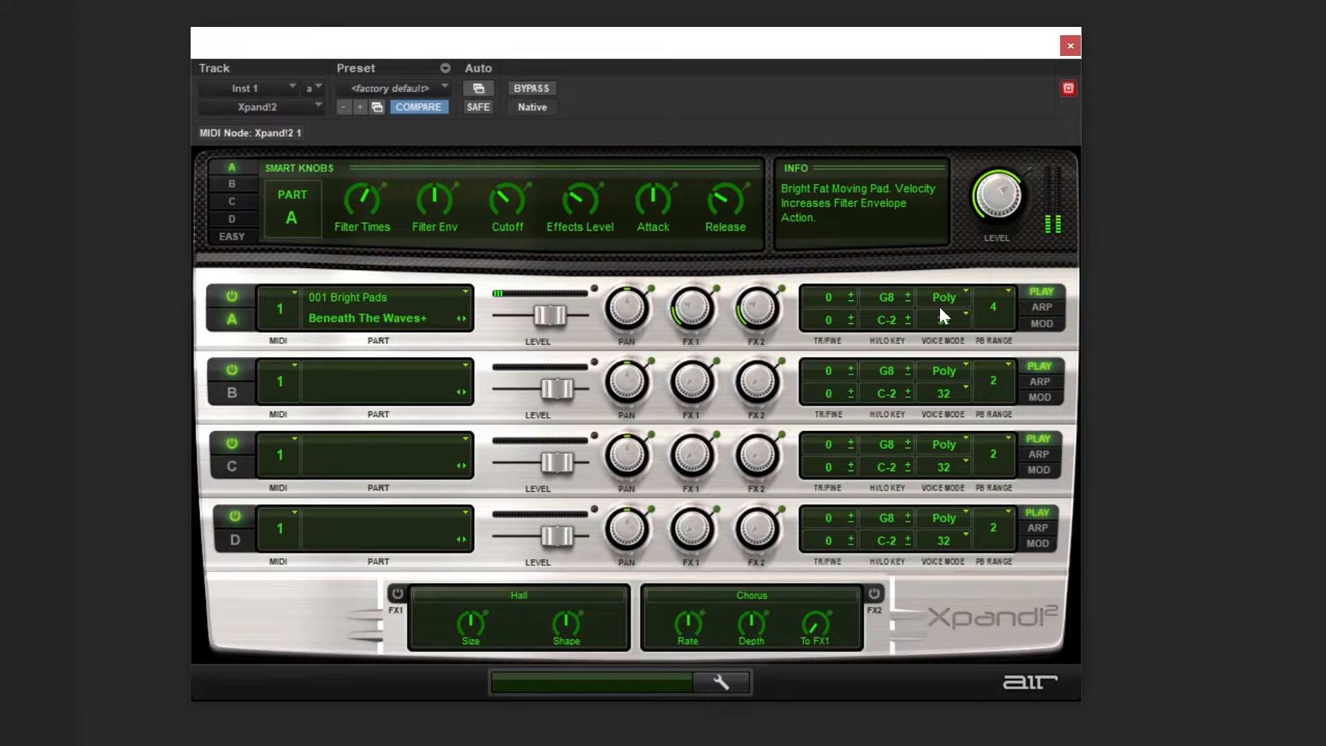
left_click(993, 305)
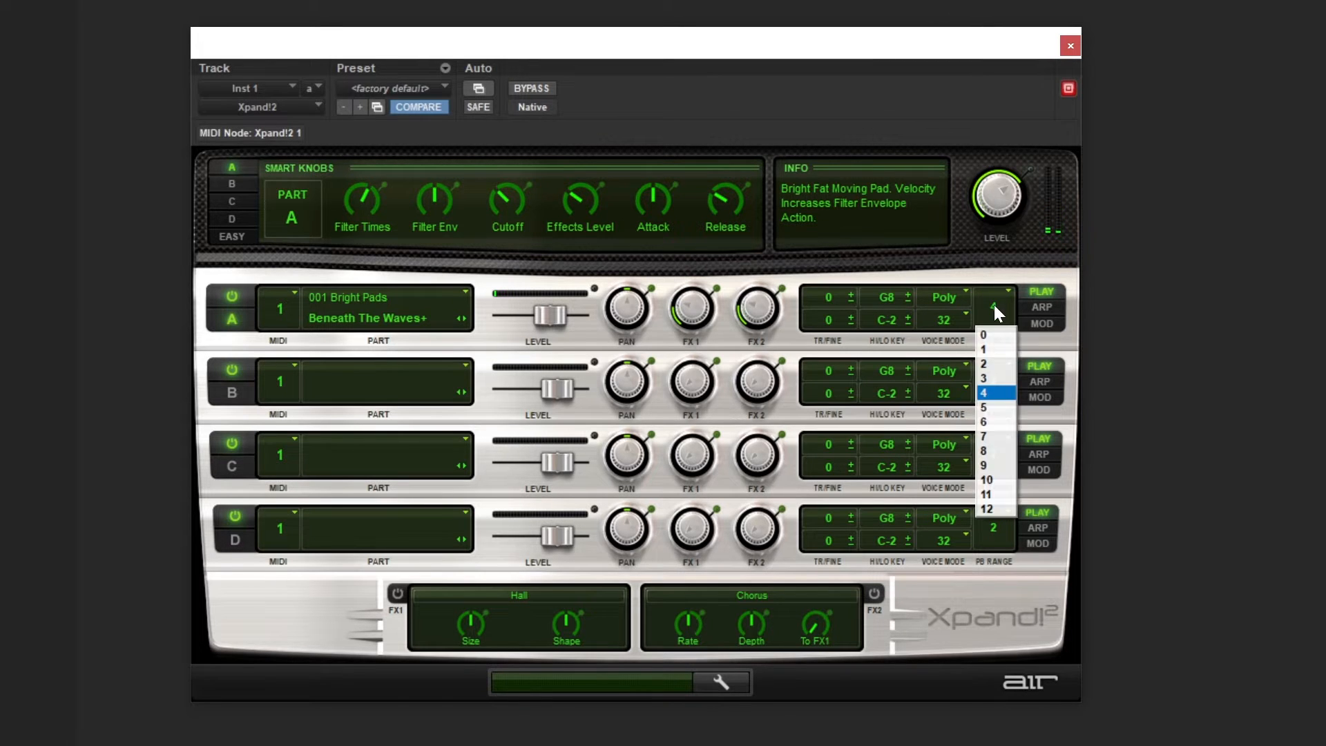
left_click(993, 366)
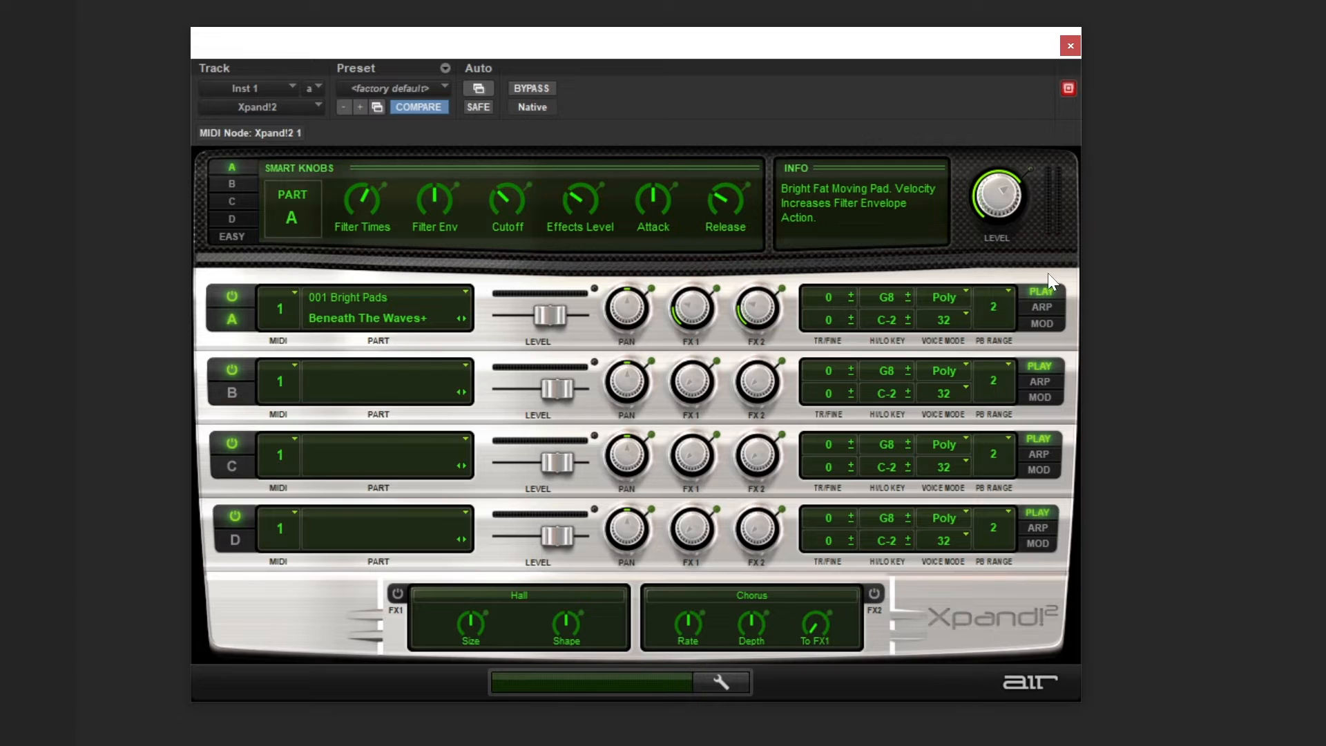
Step: Turn on the arpeggiator of part A, and switch its latch on and off again
left_click(1043, 308)
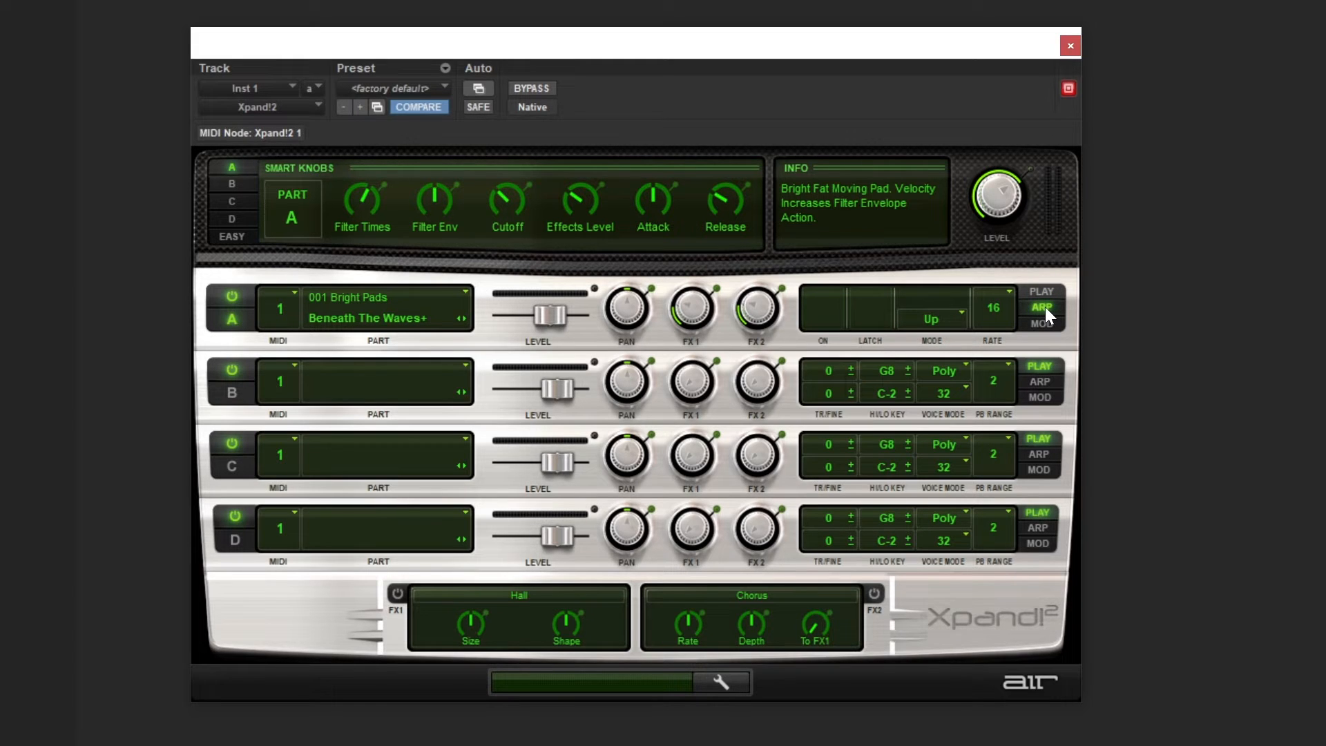
left_click(823, 309)
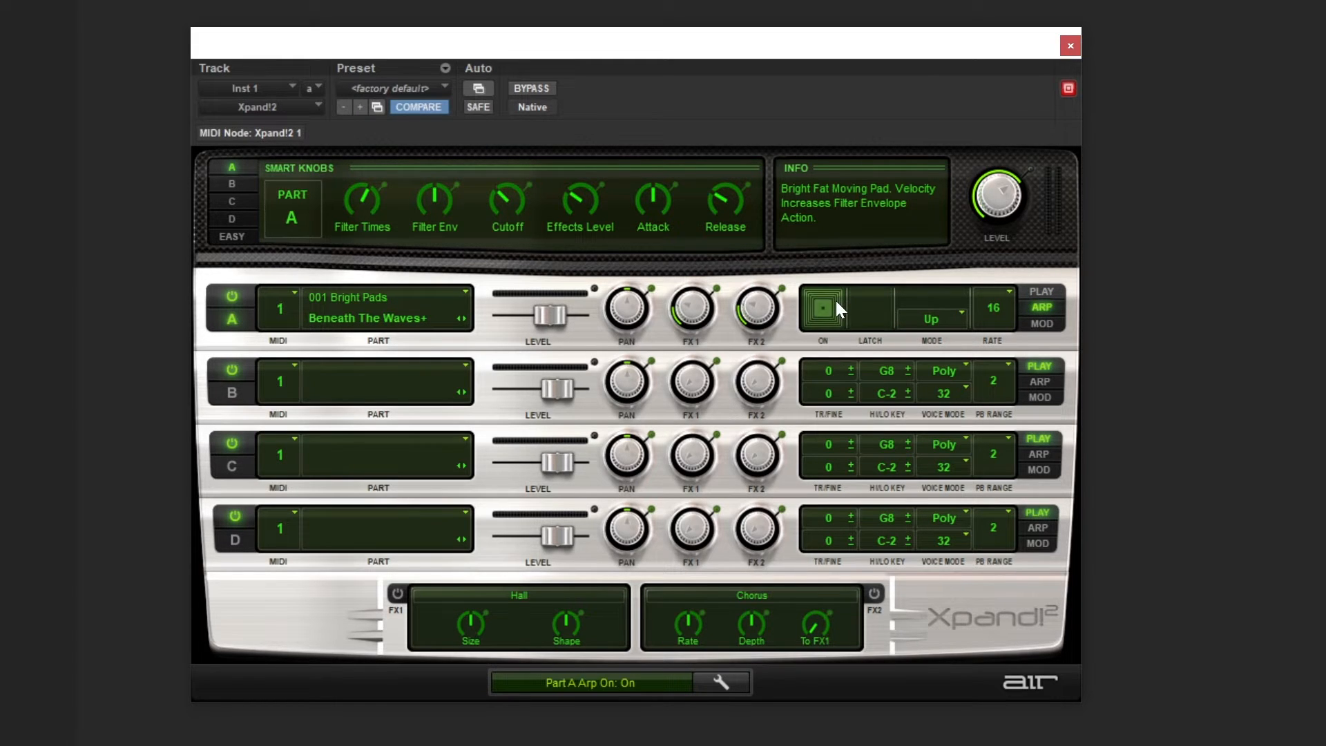
left_click(881, 313)
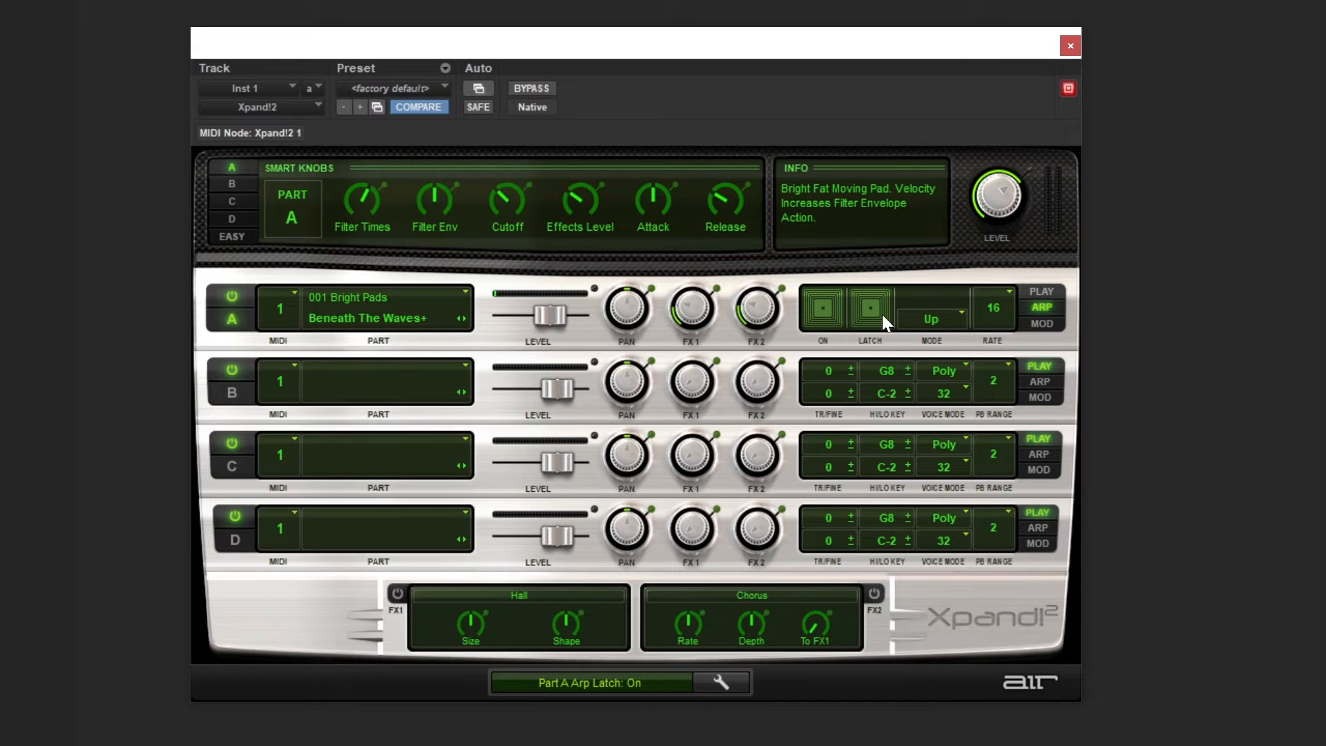
left_click(881, 314)
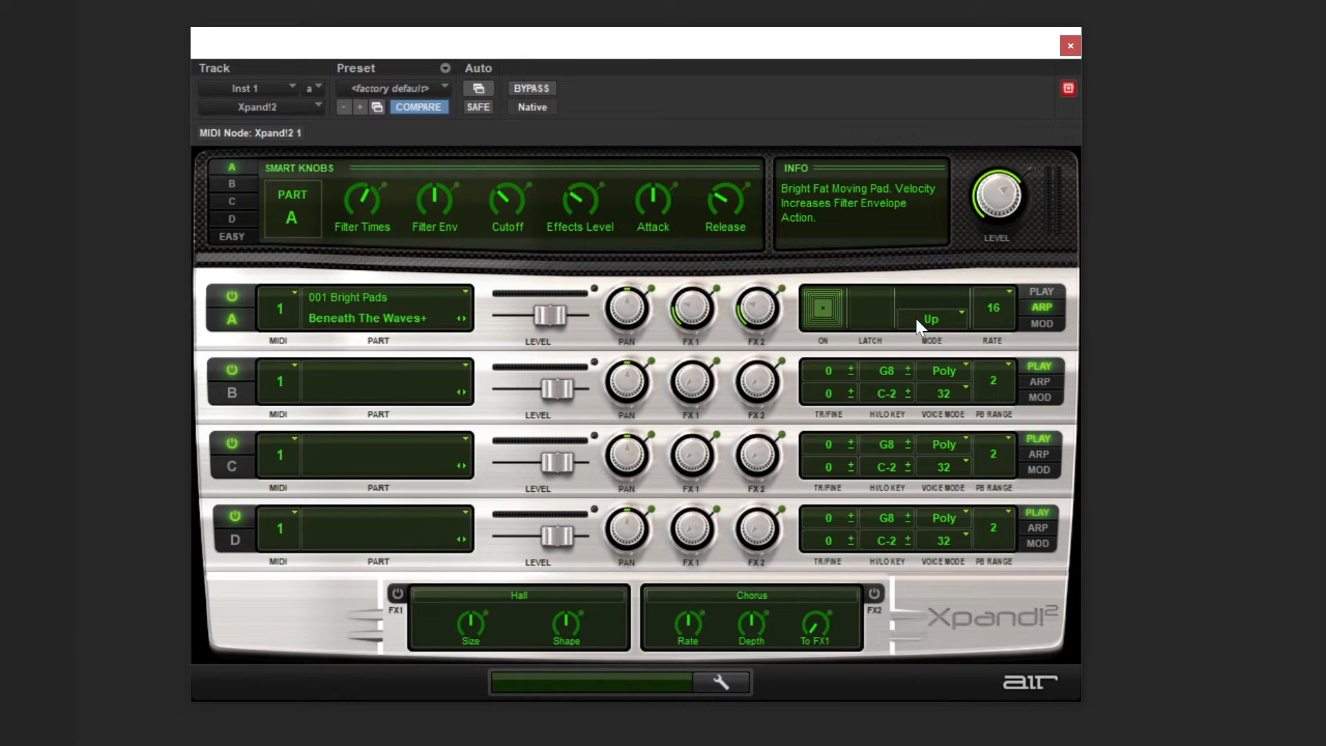
Step: Set the arpeggiator of part A to Down mode with a rate of 4
left_click(916, 318)
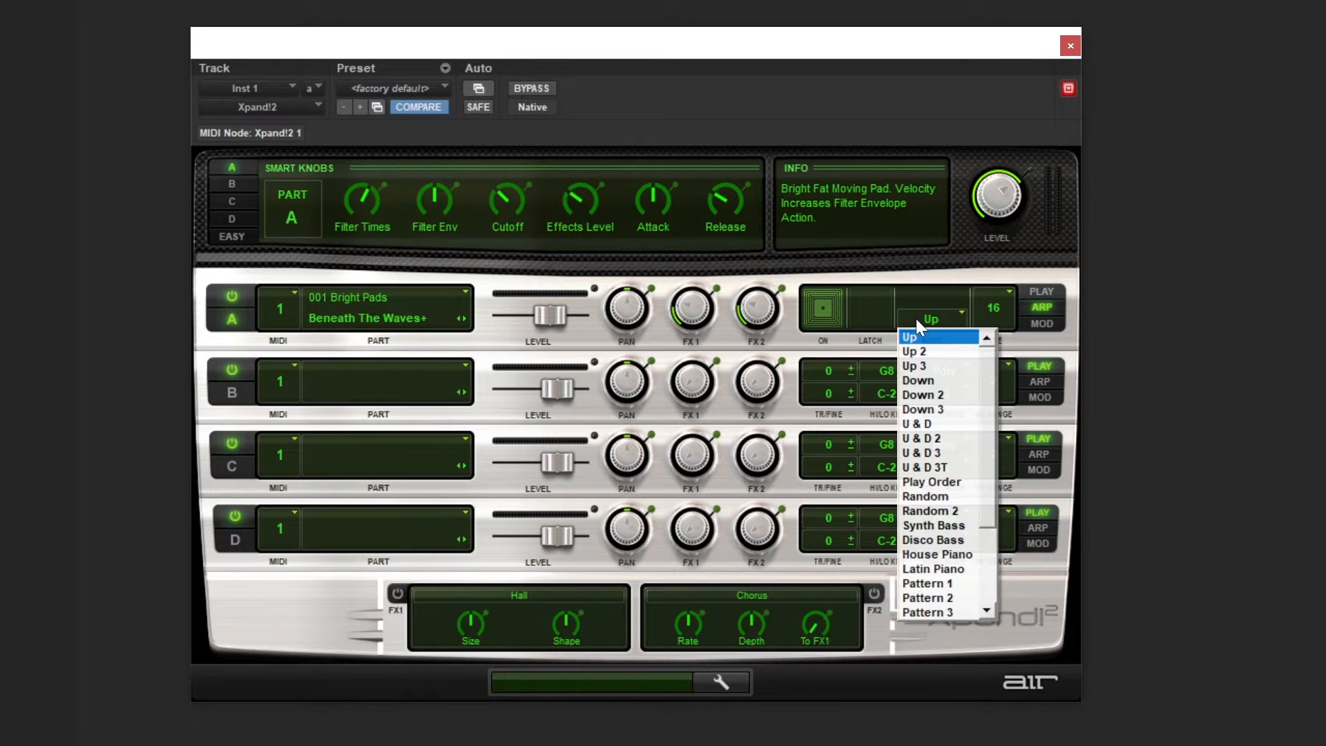
left_click(923, 379)
left_click(994, 312)
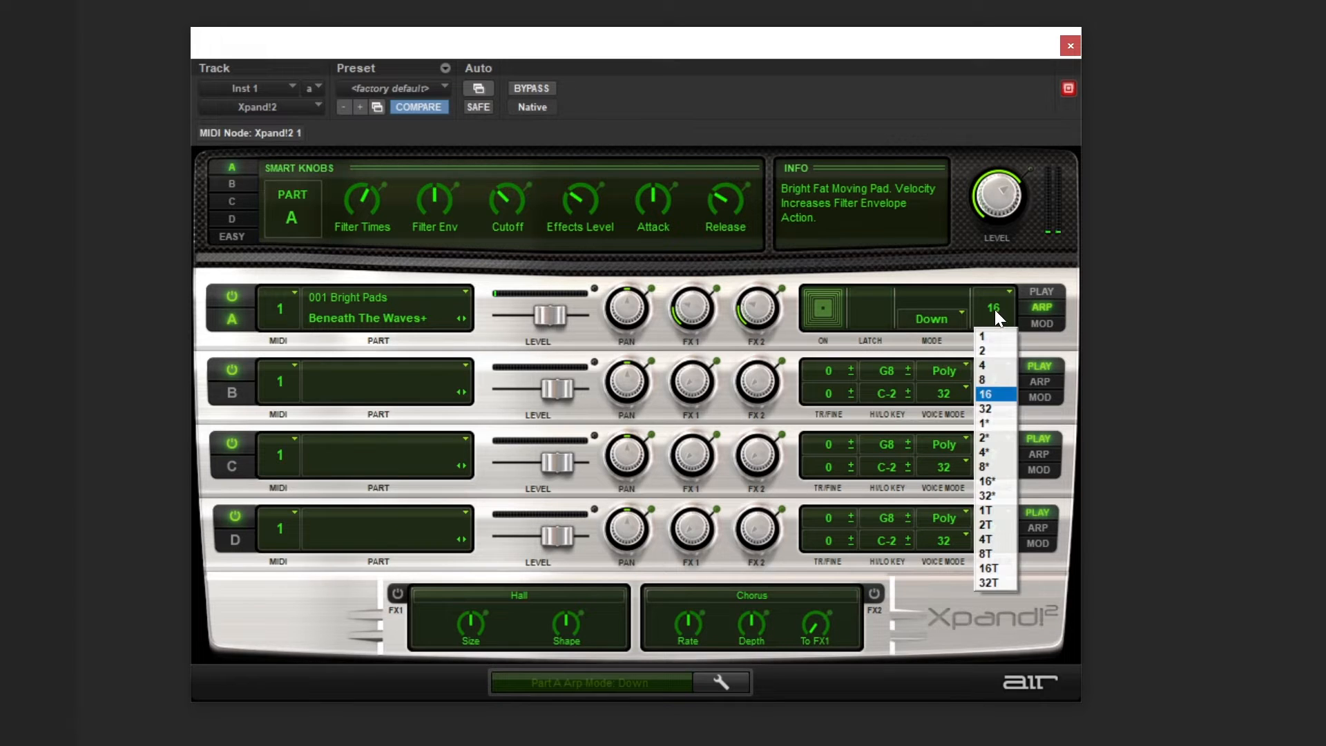
left_click(996, 366)
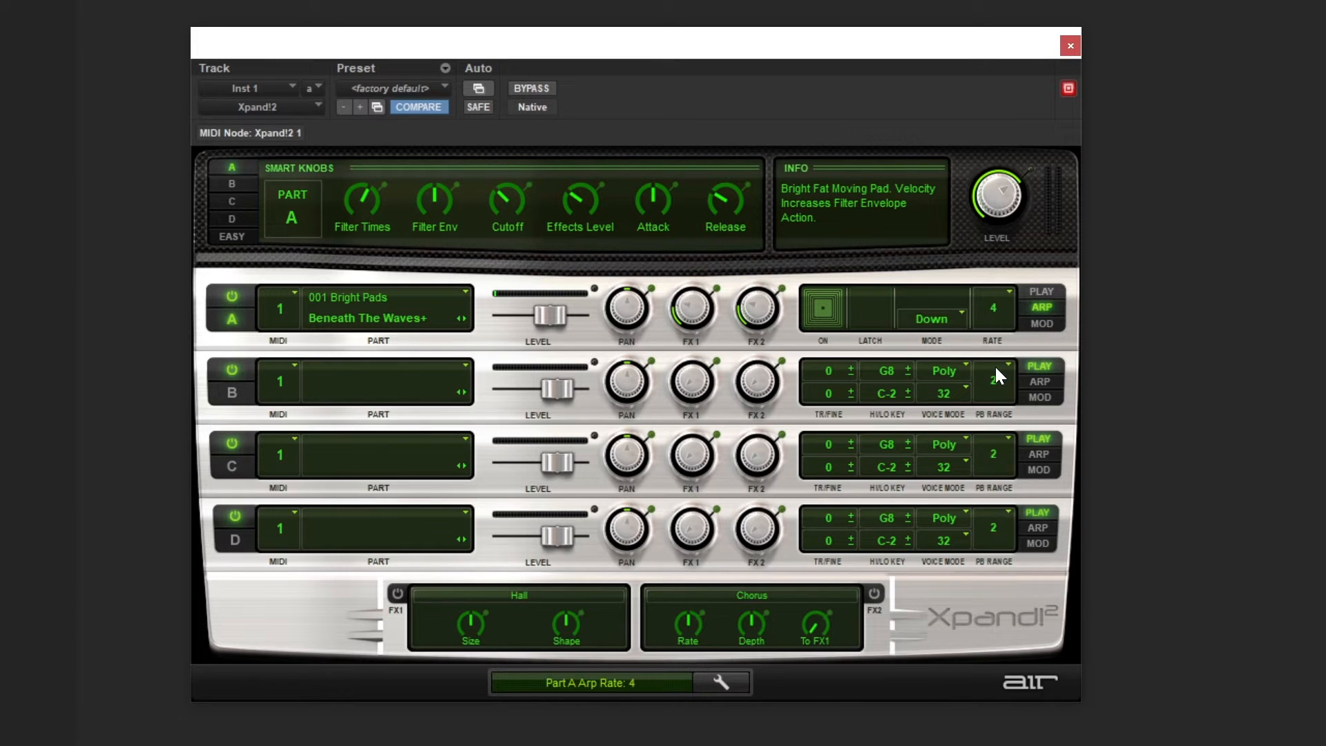
Step: Show the modulation settings of part A, enable FX1 and FX2, and raise part A's FX1 send to +0.9 dB
left_click(1042, 323)
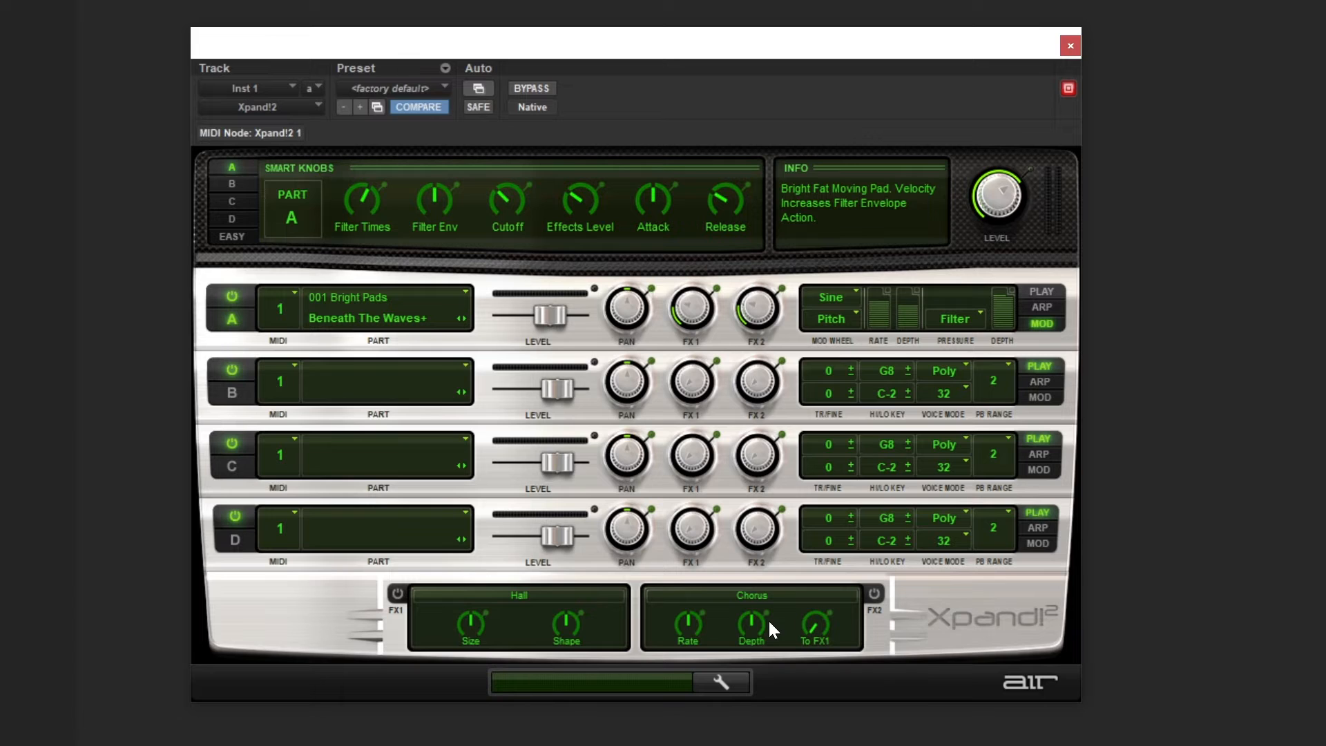
left_click(399, 594)
left_click(873, 593)
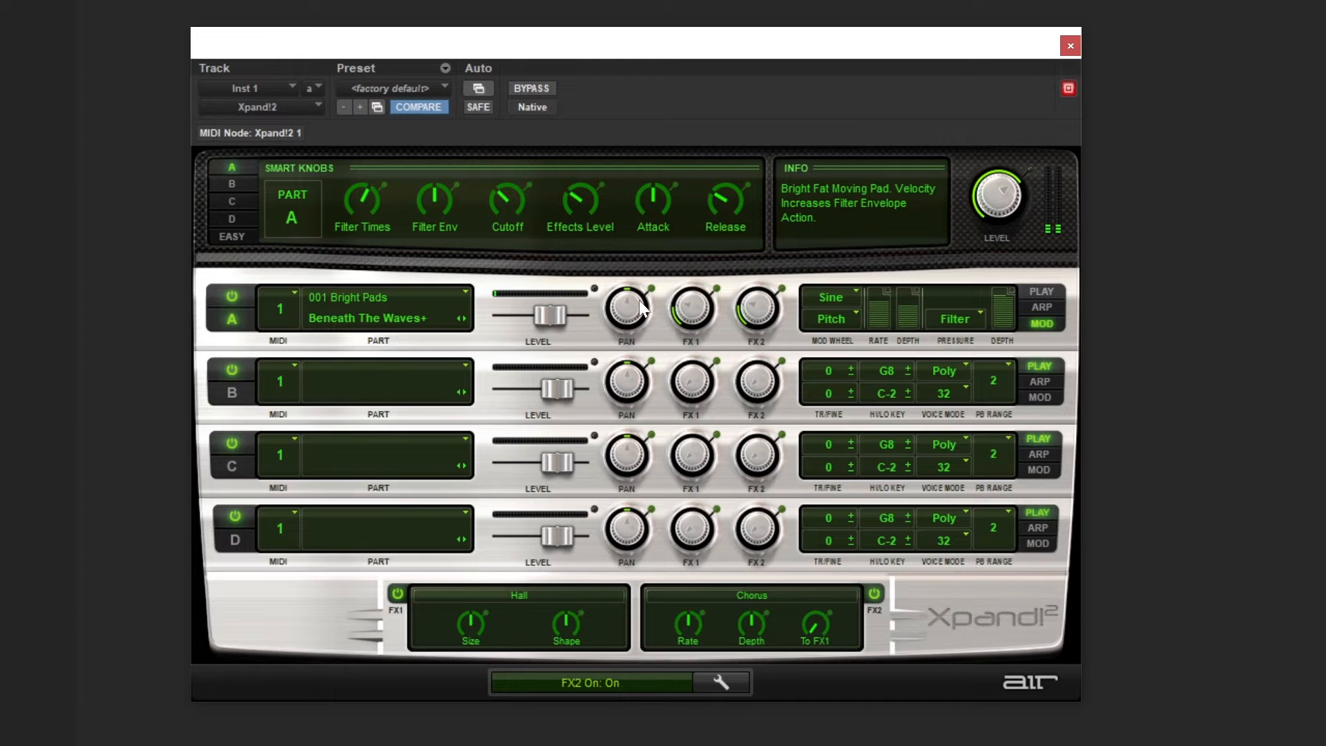
left_click_drag(689, 308, 711, 233)
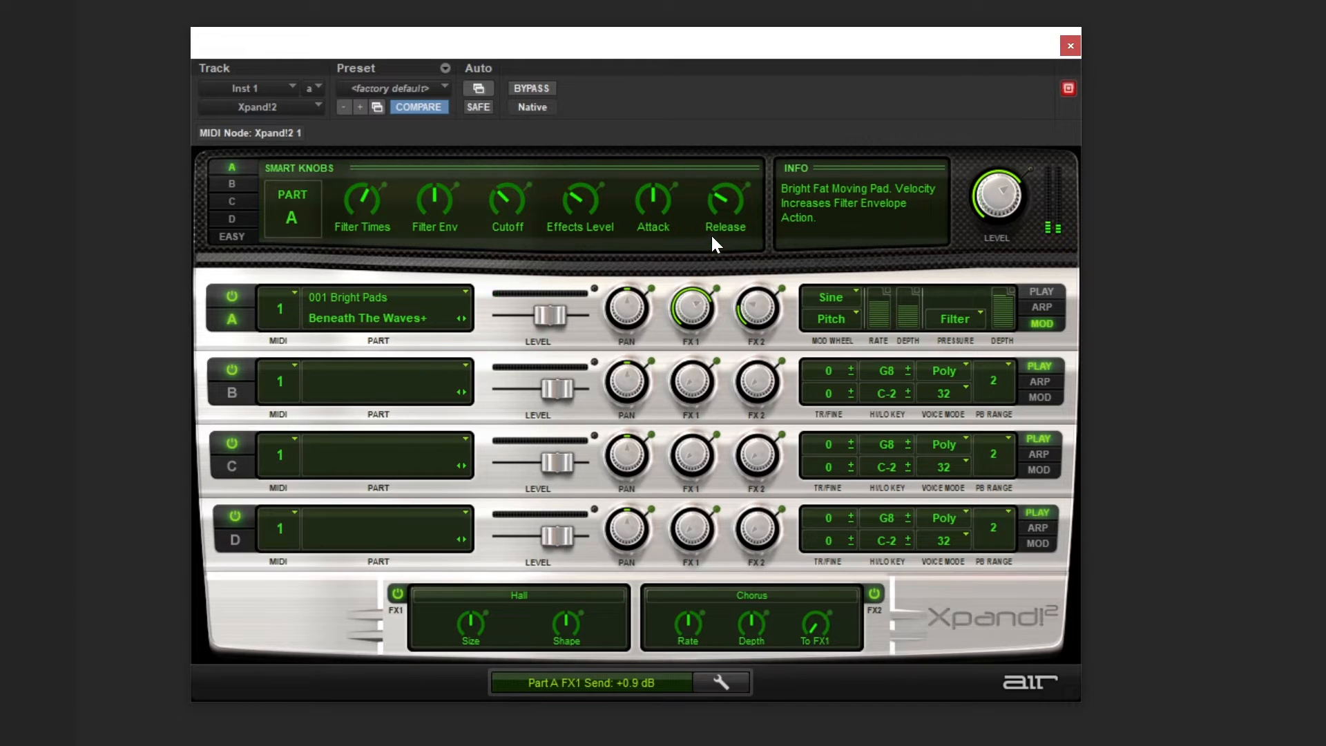
Step: Switch the FX1 effect type to Soft Hall, look through the other reverb types, and choose Reverse Reverb
left_click(495, 595)
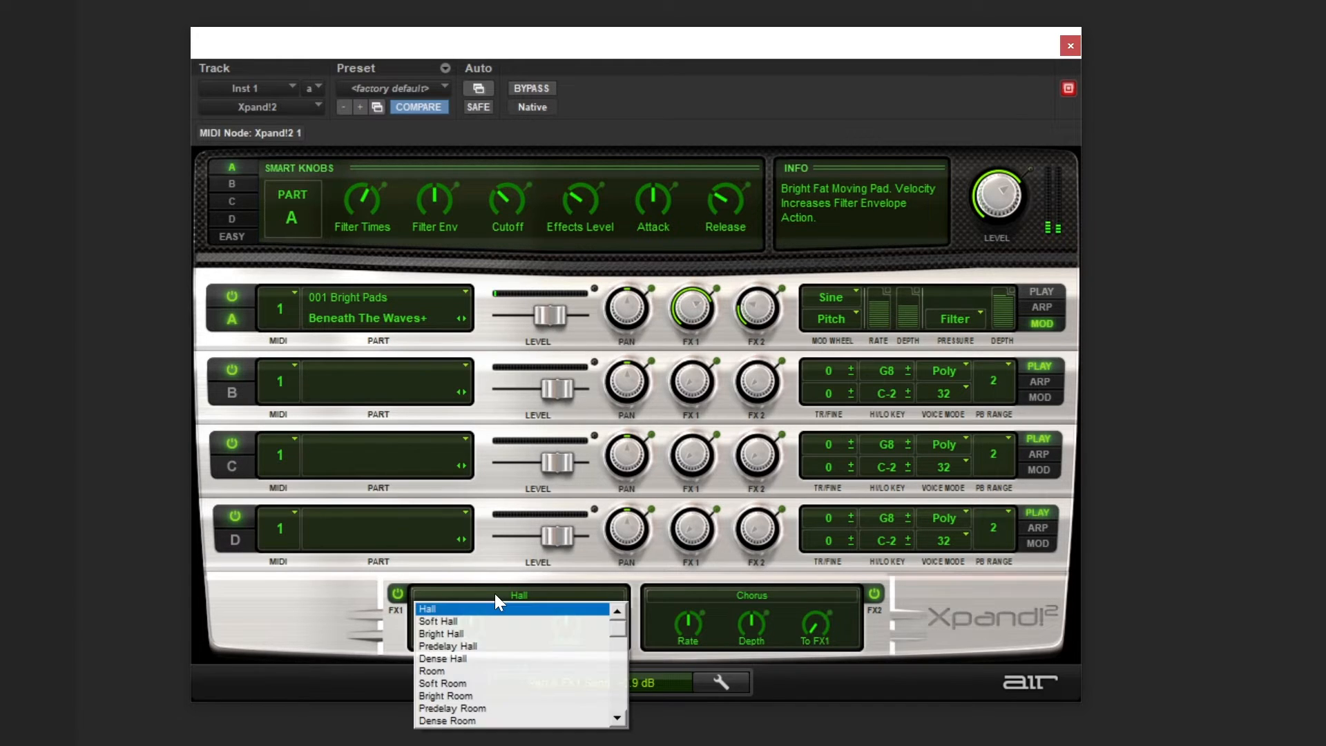
left_click(488, 621)
left_click(503, 594)
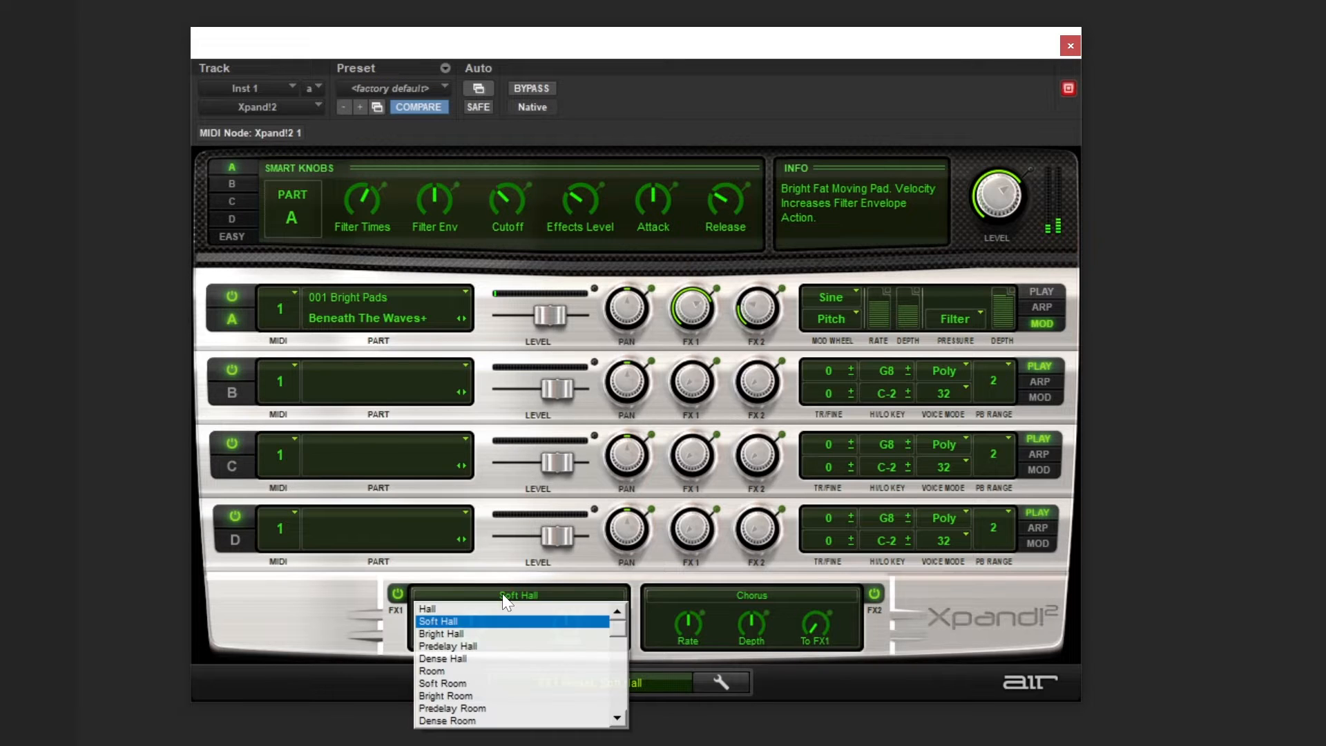
scroll(475, 681, "down", 3)
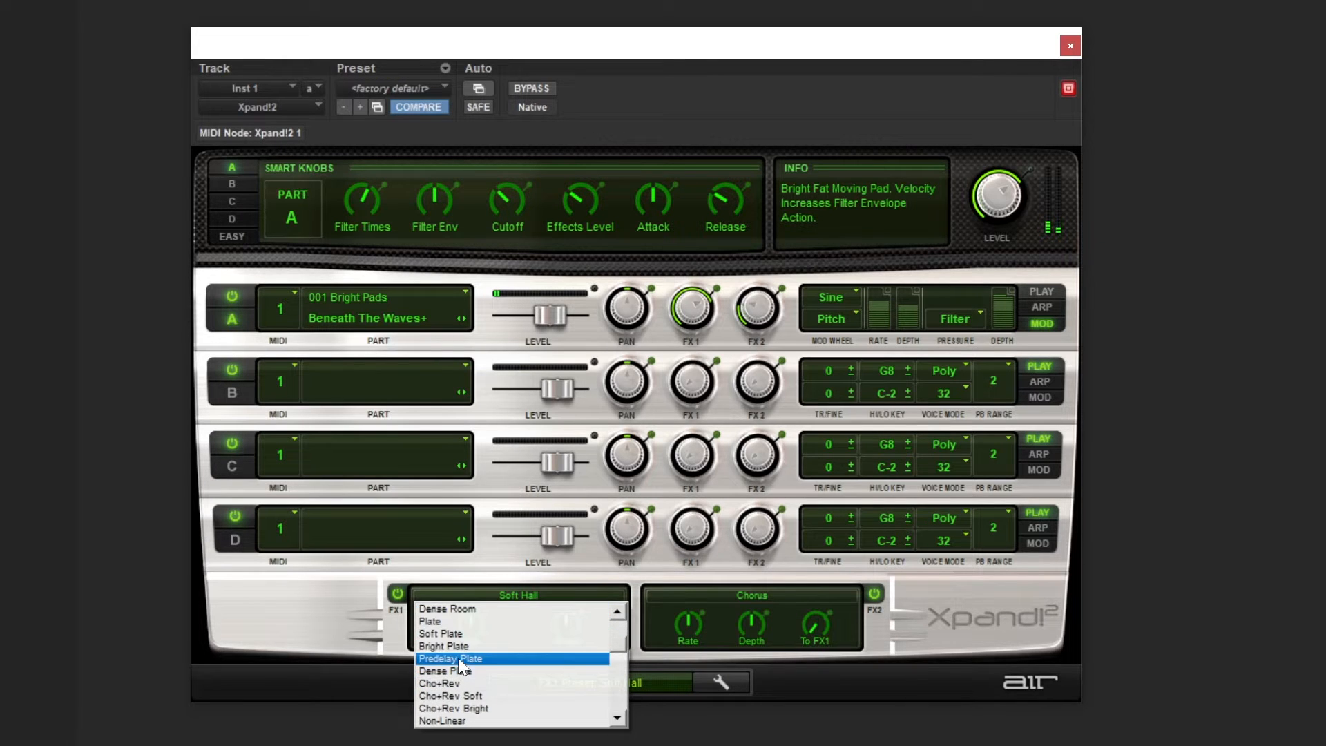
scroll(489, 678, "down", 1)
scroll(491, 684, "down", 1)
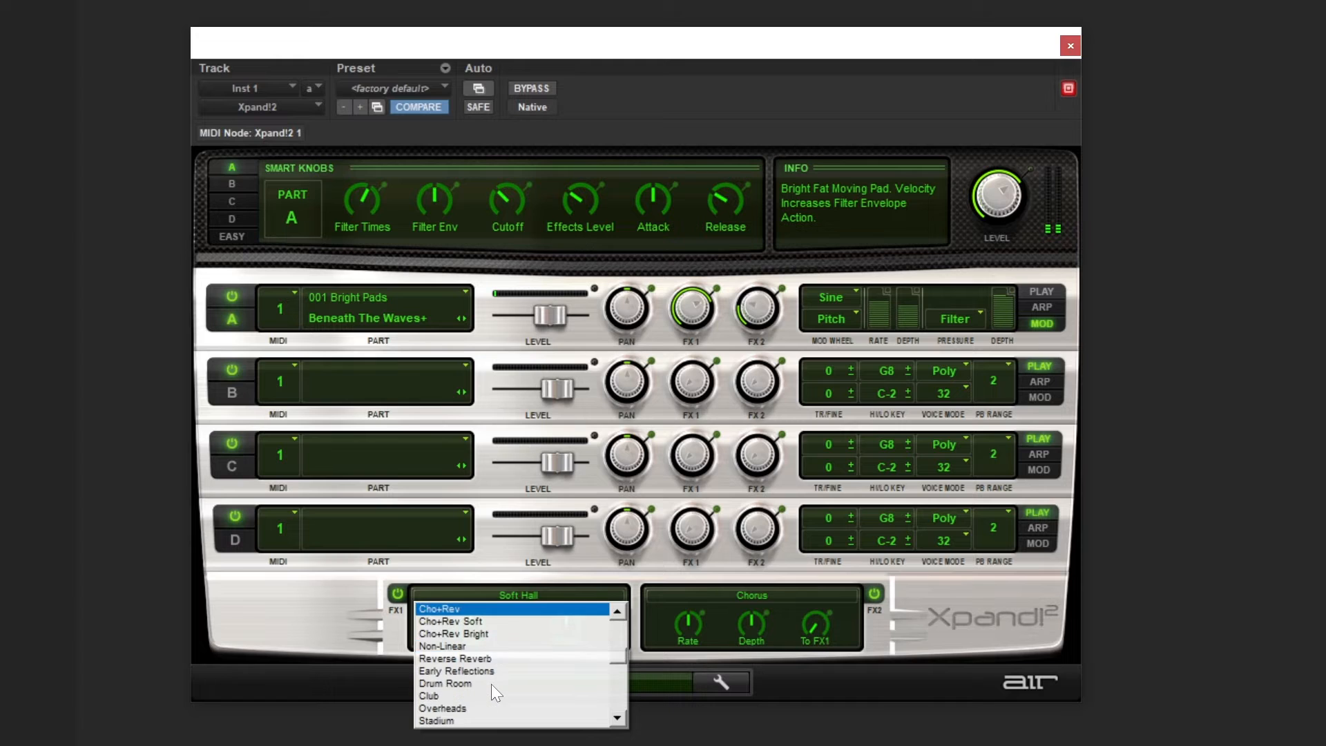
left_click(473, 659)
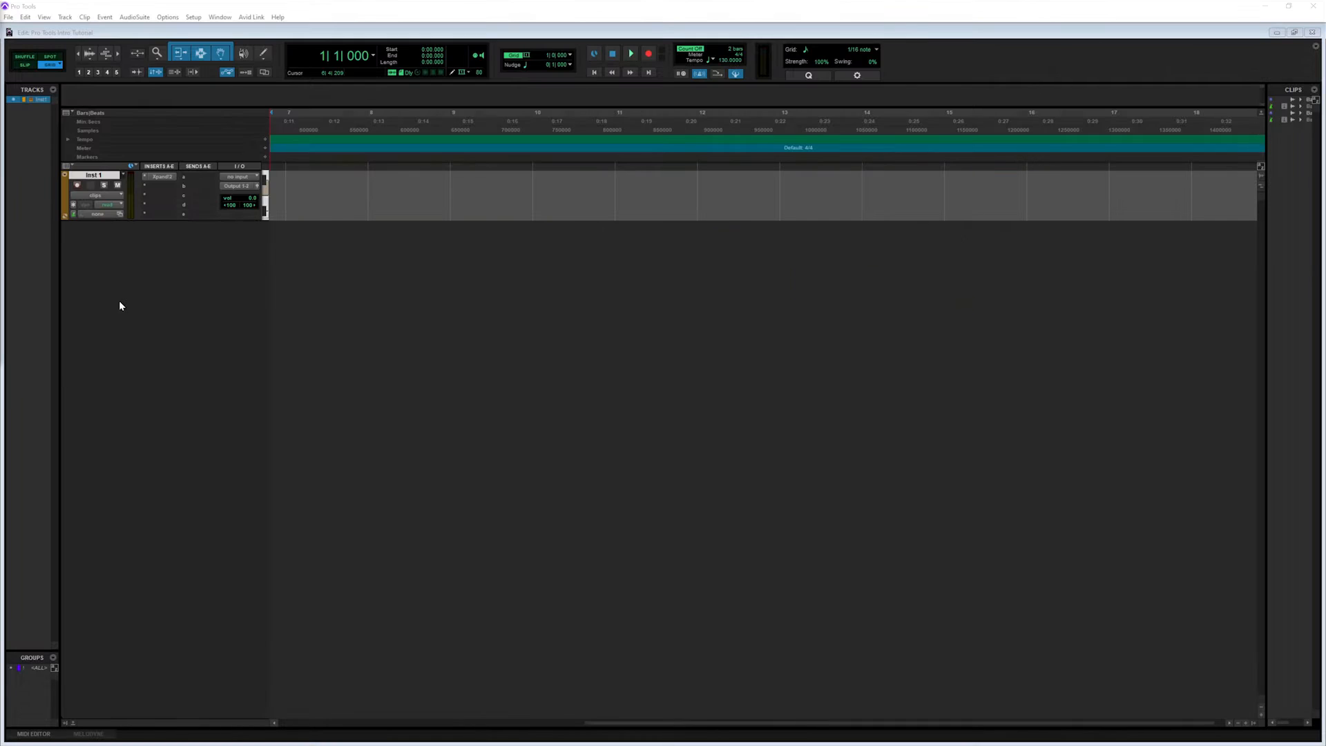
Step: Record-enable the Inst 1 track and record a MIDI passage of about ten bars from the start of the session
left_click(76, 185)
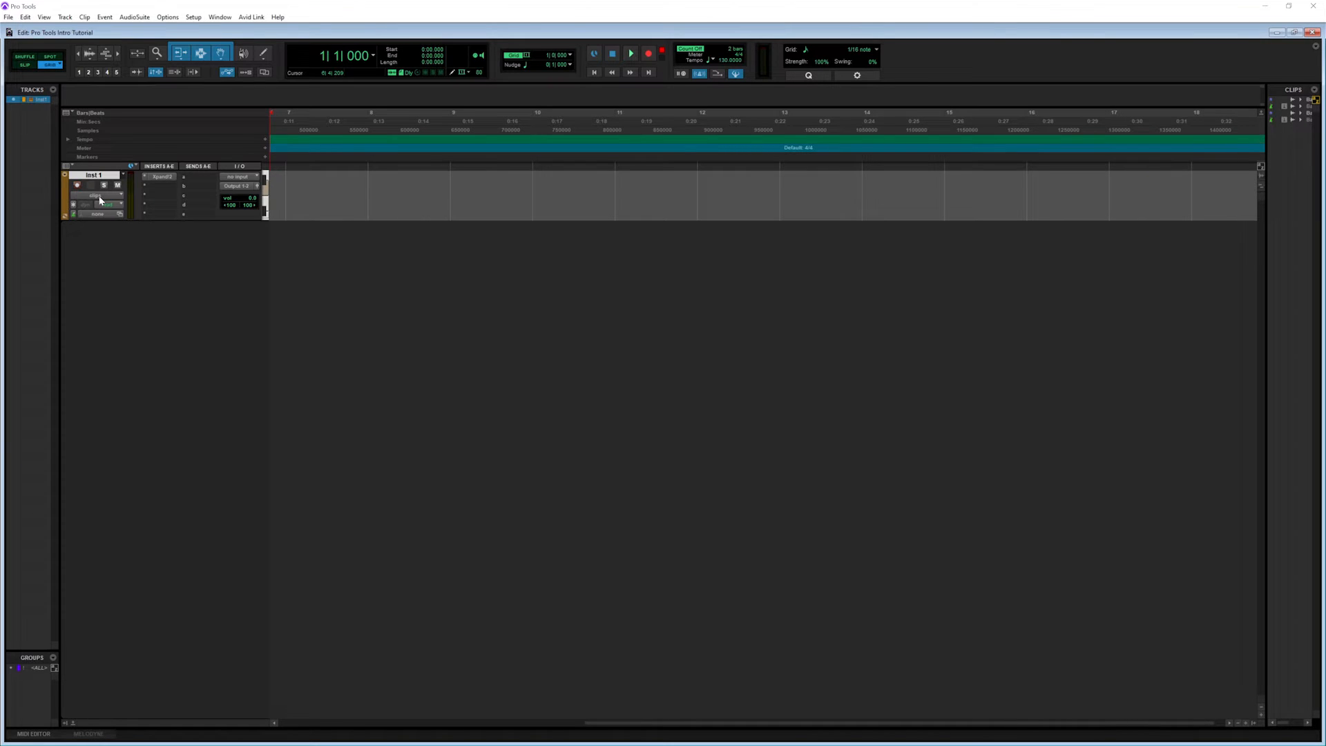
left_click(633, 53)
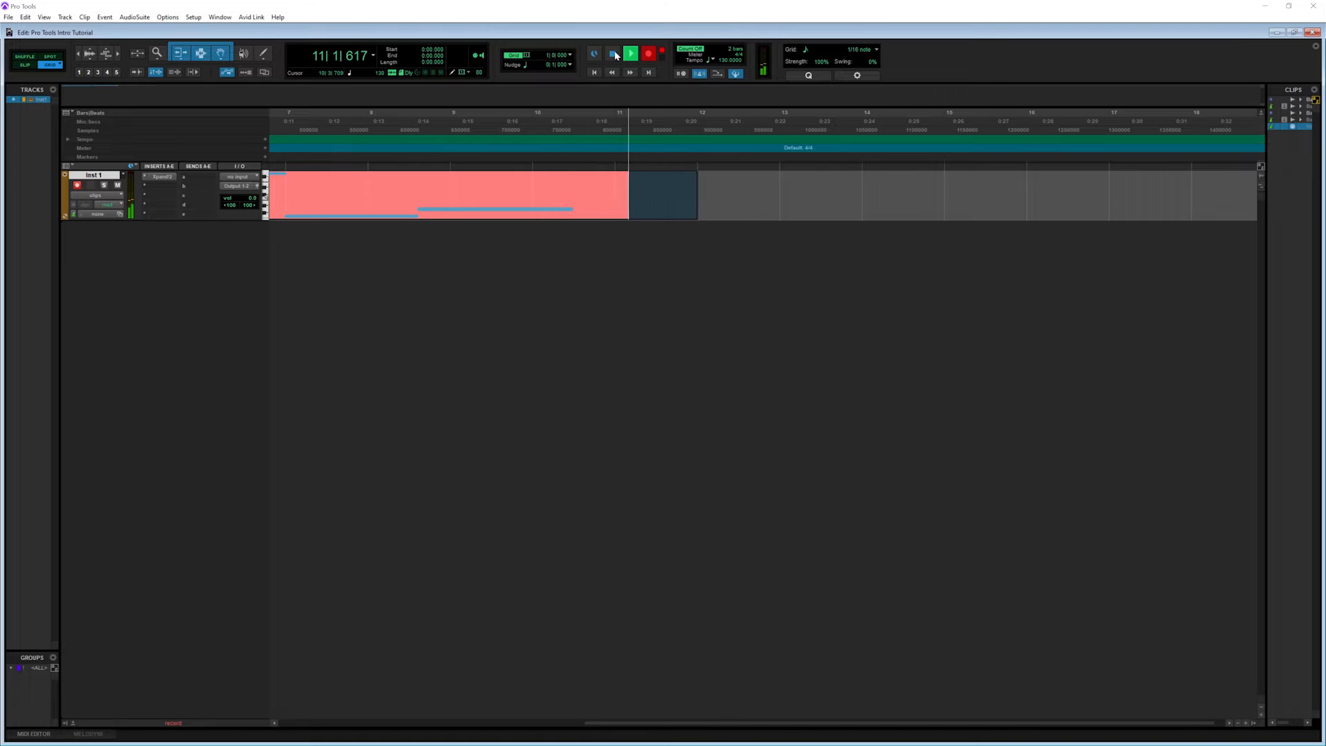
left_click(614, 54)
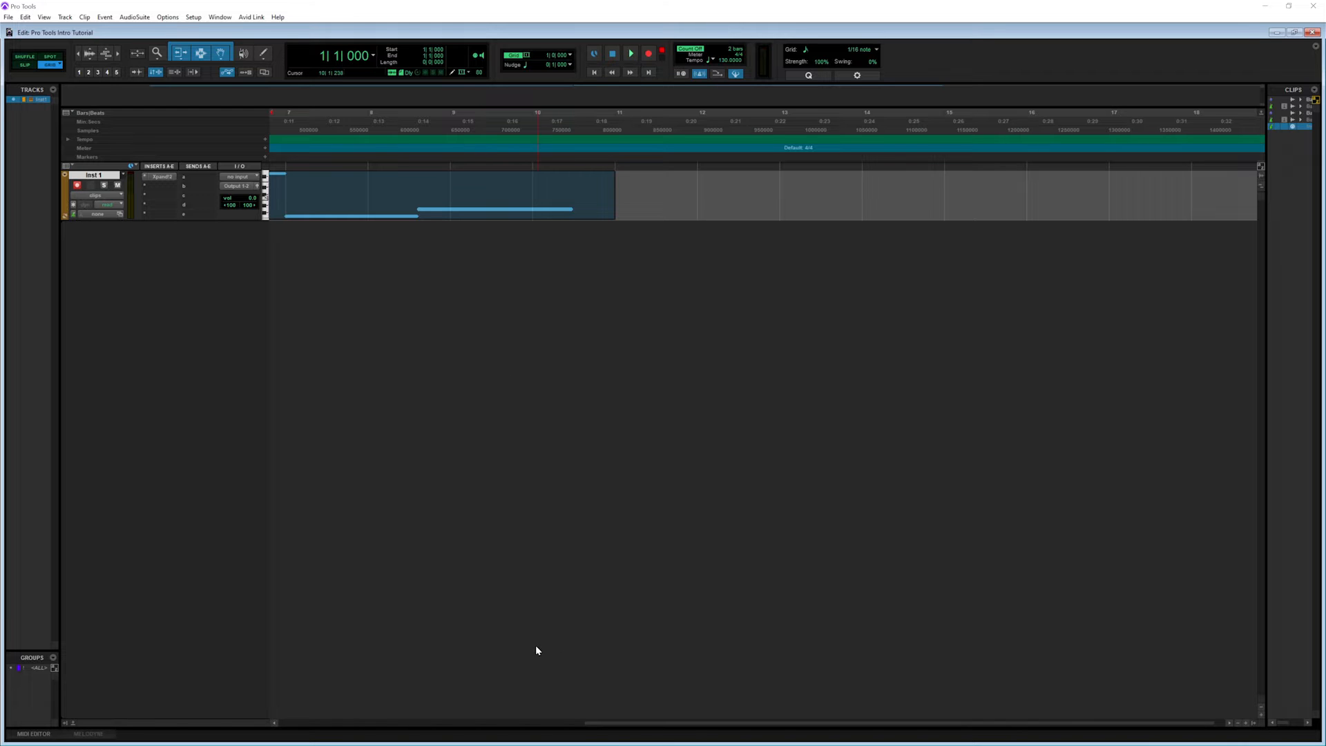
left_click_drag(589, 724, 272, 667)
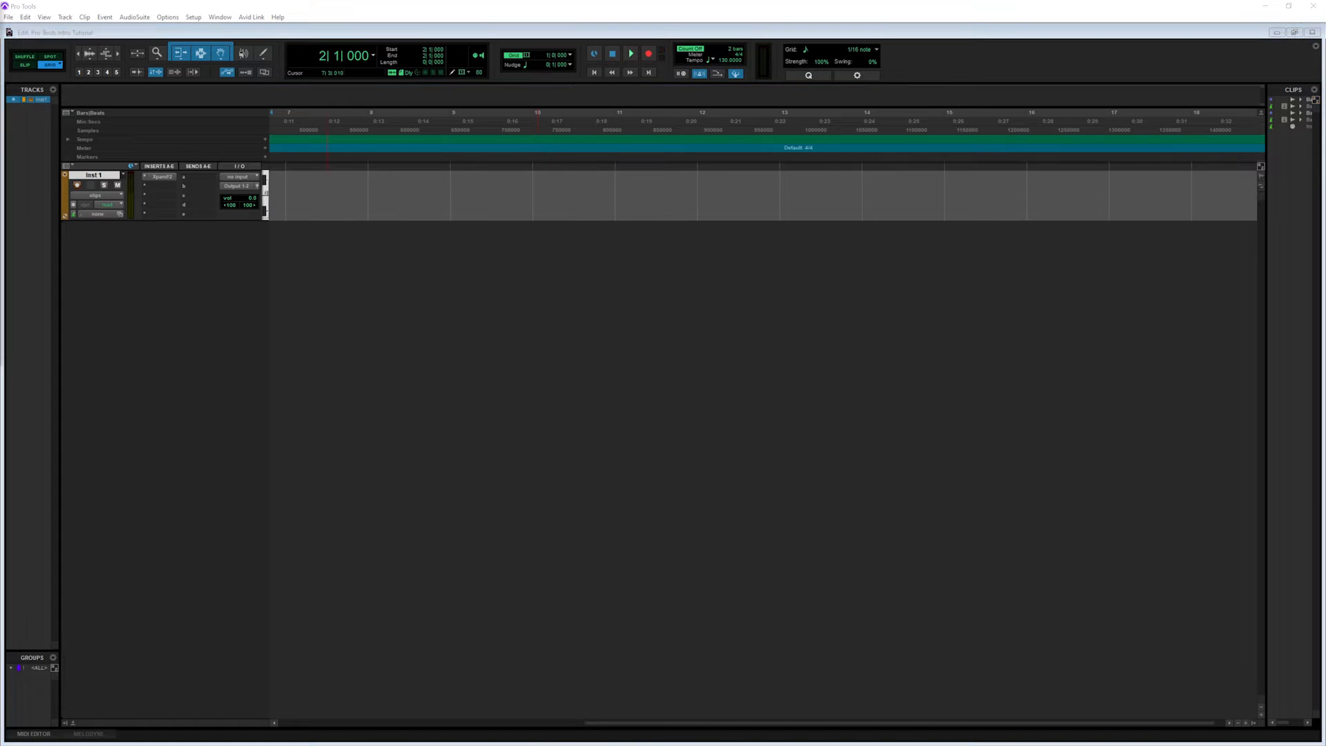
Step: Open the Inst 1 track in its own MIDI Editor window and maximize it
right_click(308, 196)
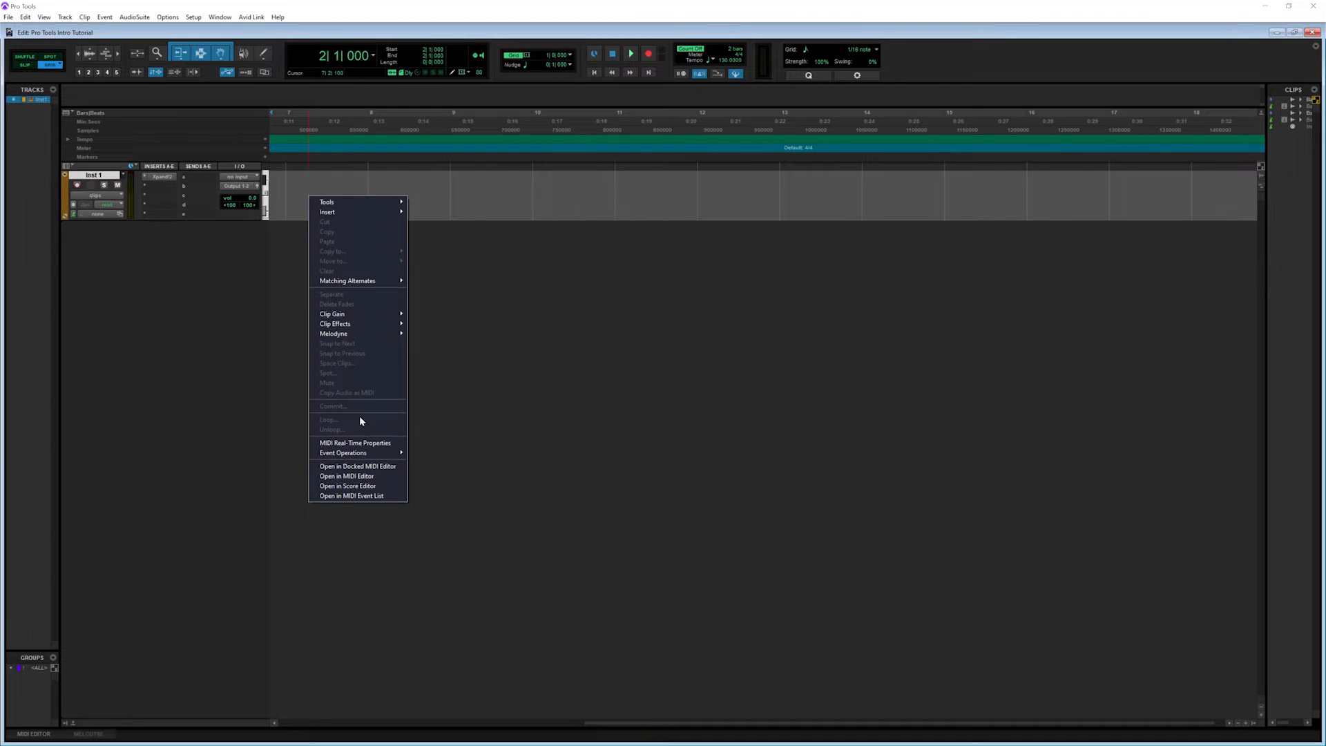
left_click(353, 476)
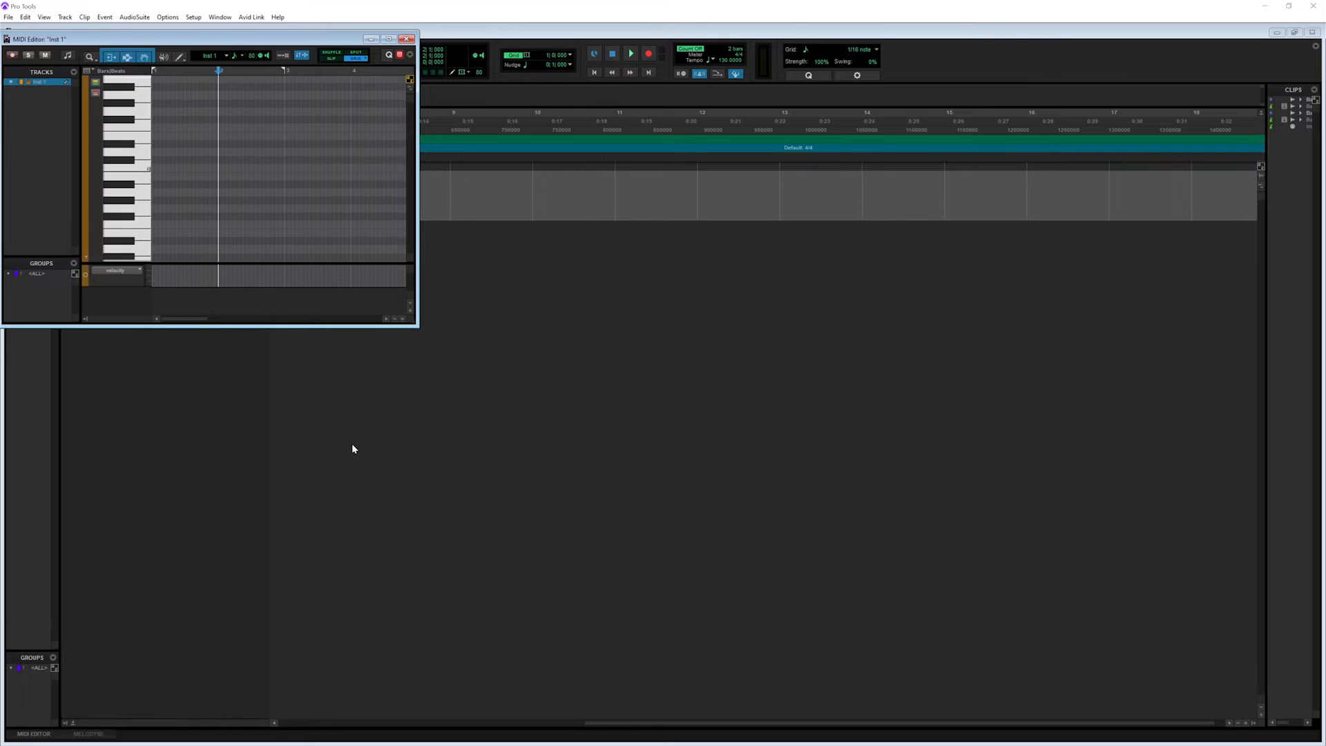
left_click(388, 38)
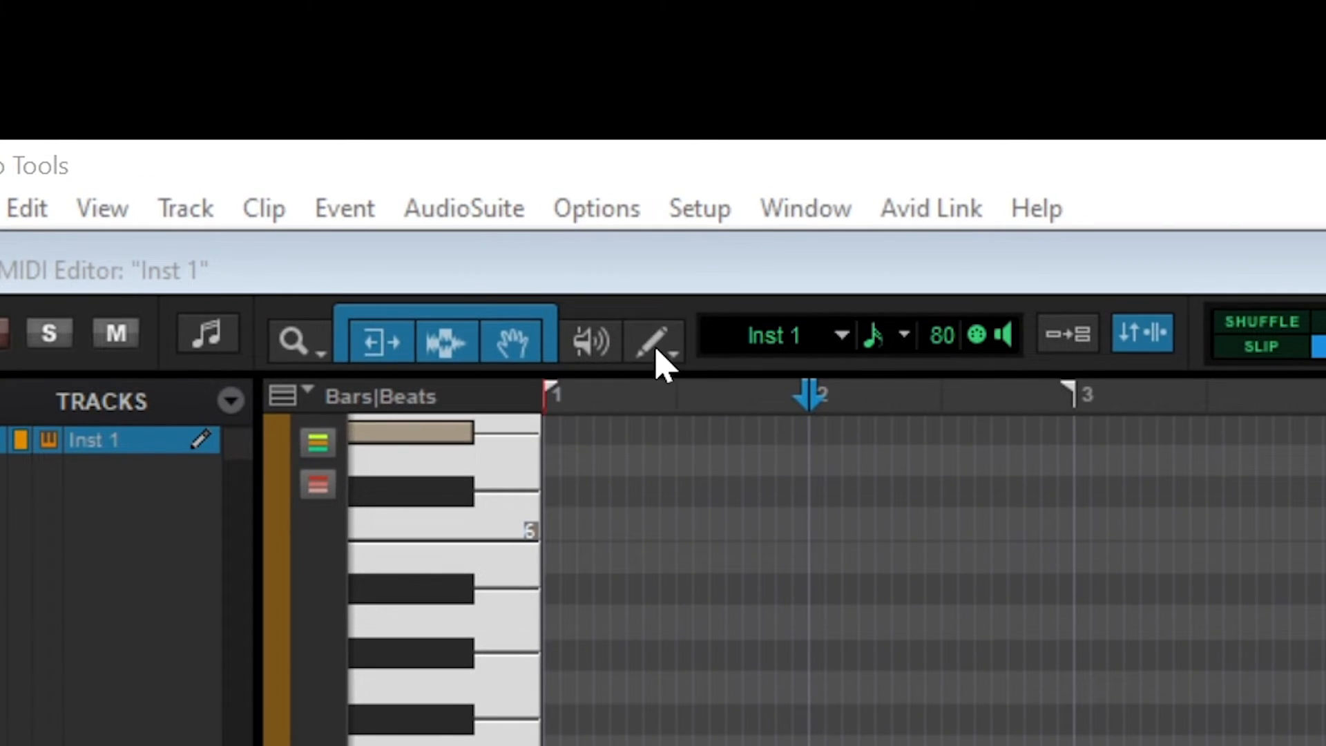
Step: Activate the Free Hand Pencil tool in the MIDI Editor and check the other pencil shapes
left_click(657, 349)
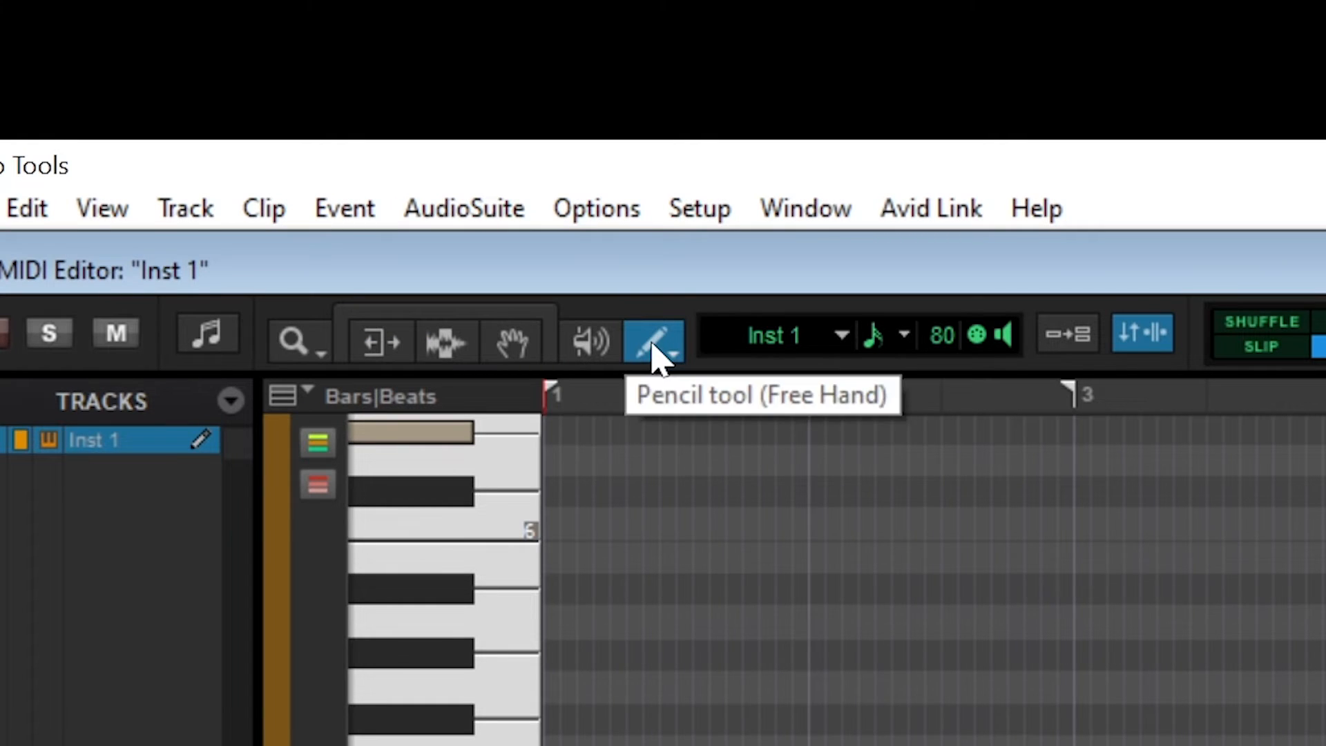
left_click(672, 358)
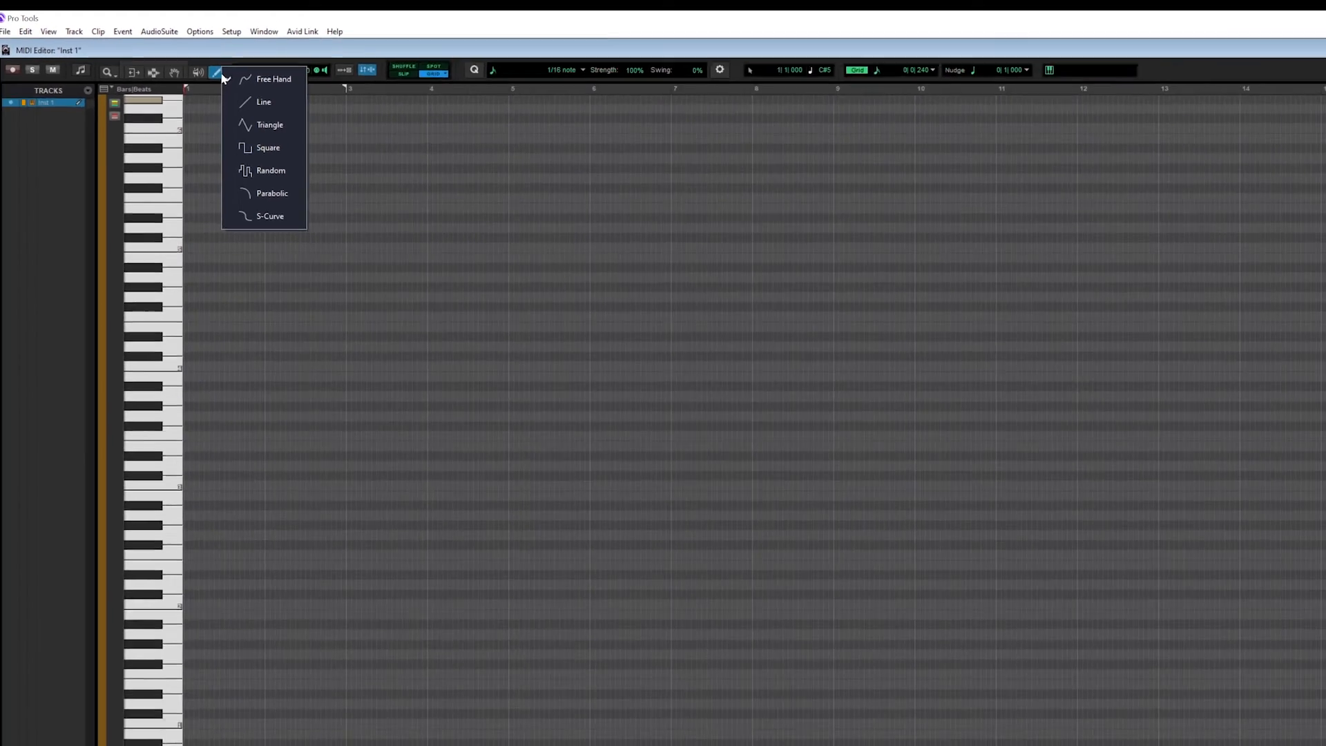
left_click(320, 137)
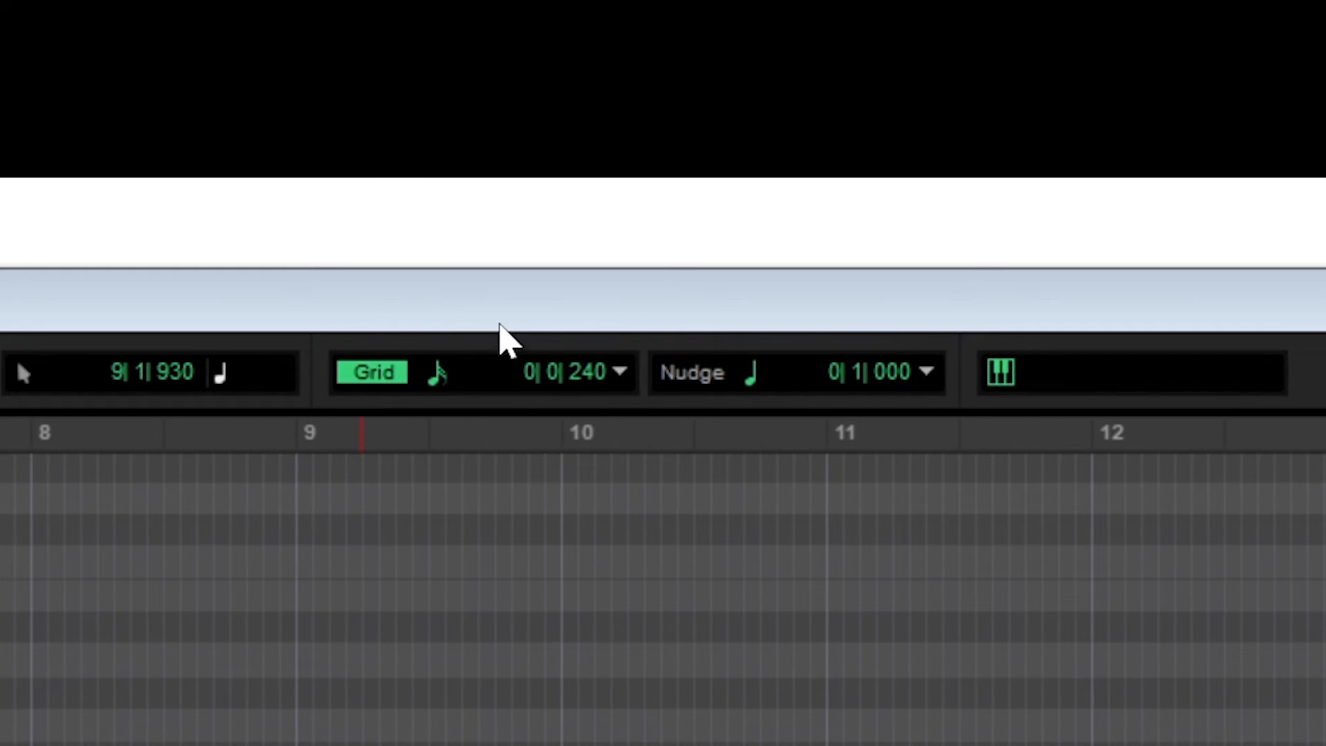
Step: Set the MIDI Editor's grid value to 1/4 note
left_click(387, 378)
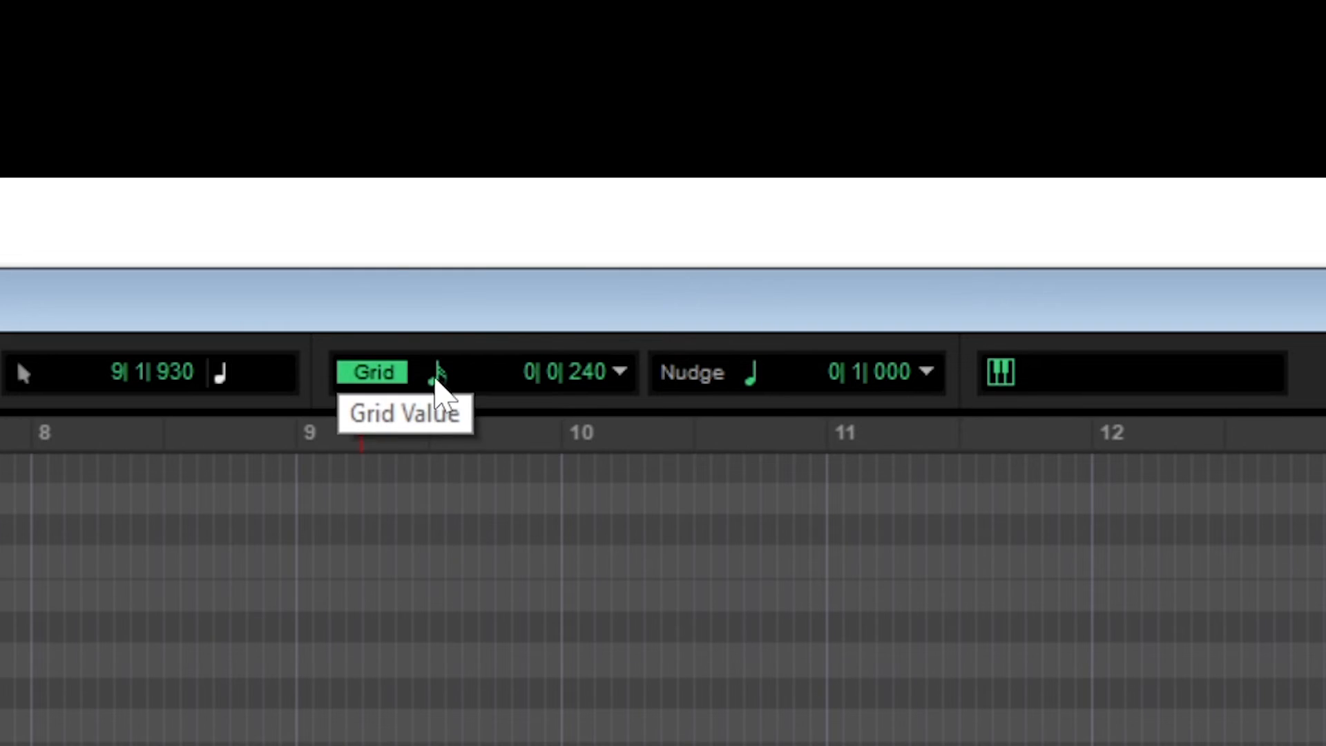
left_click(438, 376)
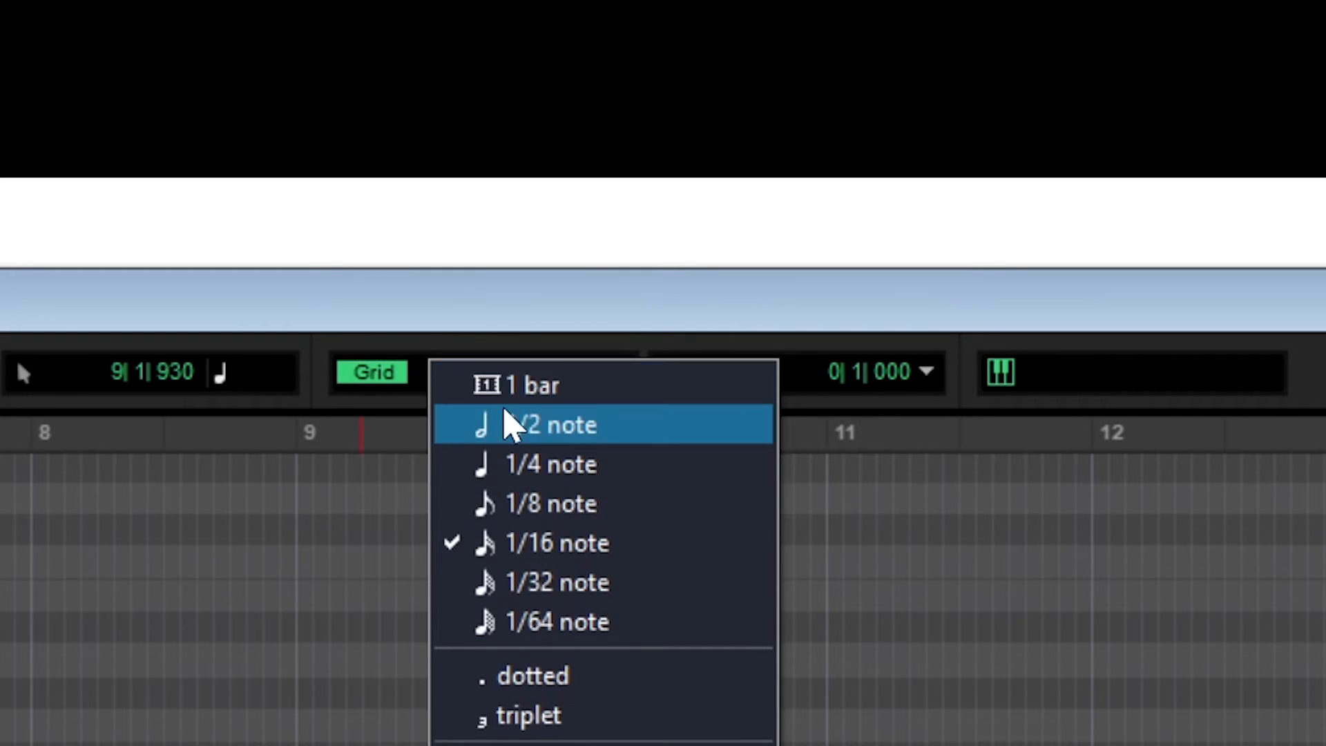
left_click(512, 452)
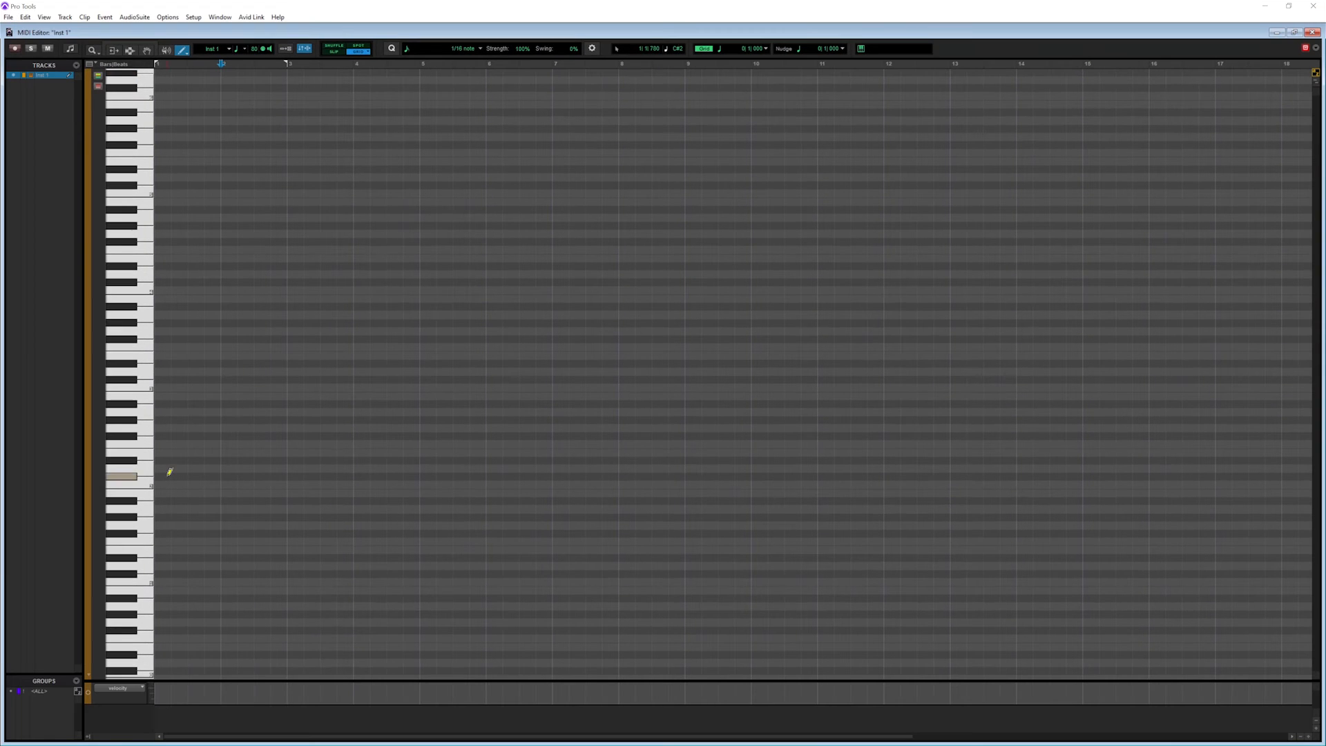
Step: Draw one-bar notes D2, A2, G1 and A1 in bars 1 to 4, and D2 in bar 5
left_click_drag(161, 468, 222, 469)
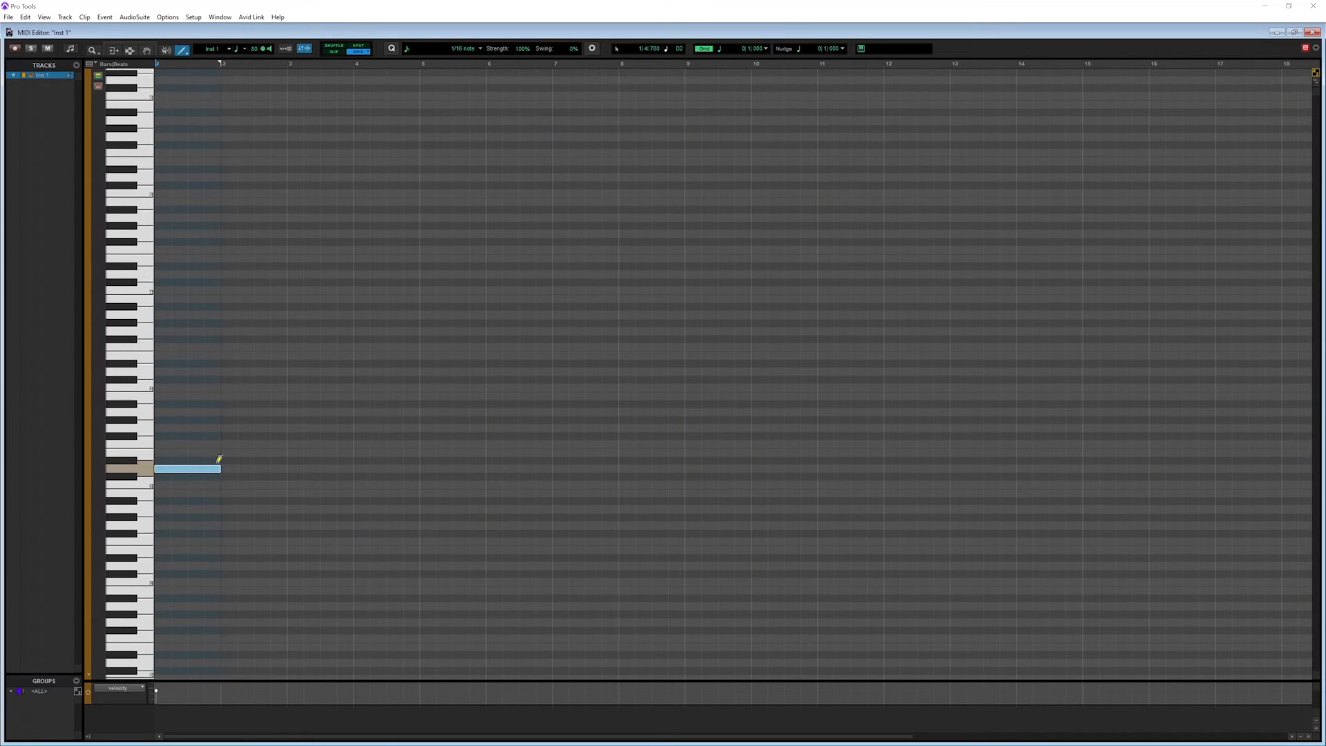
left_click(232, 412)
left_click_drag(235, 417, 284, 414)
mouse_move(293, 512)
left_mouse_down()
mouse_move(355, 515)
mouse_move(349, 485)
mouse_move(351, 525)
mouse_move(418, 509)
mouse_move(484, 469)
left_mouse_up()
Step: Add one-bar notes D1 in bar 5, and A2 with A1 in bar 6
left_click_drag(424, 565, 486, 565)
left_click_drag(488, 412, 551, 411)
left_click_drag(490, 509, 550, 509)
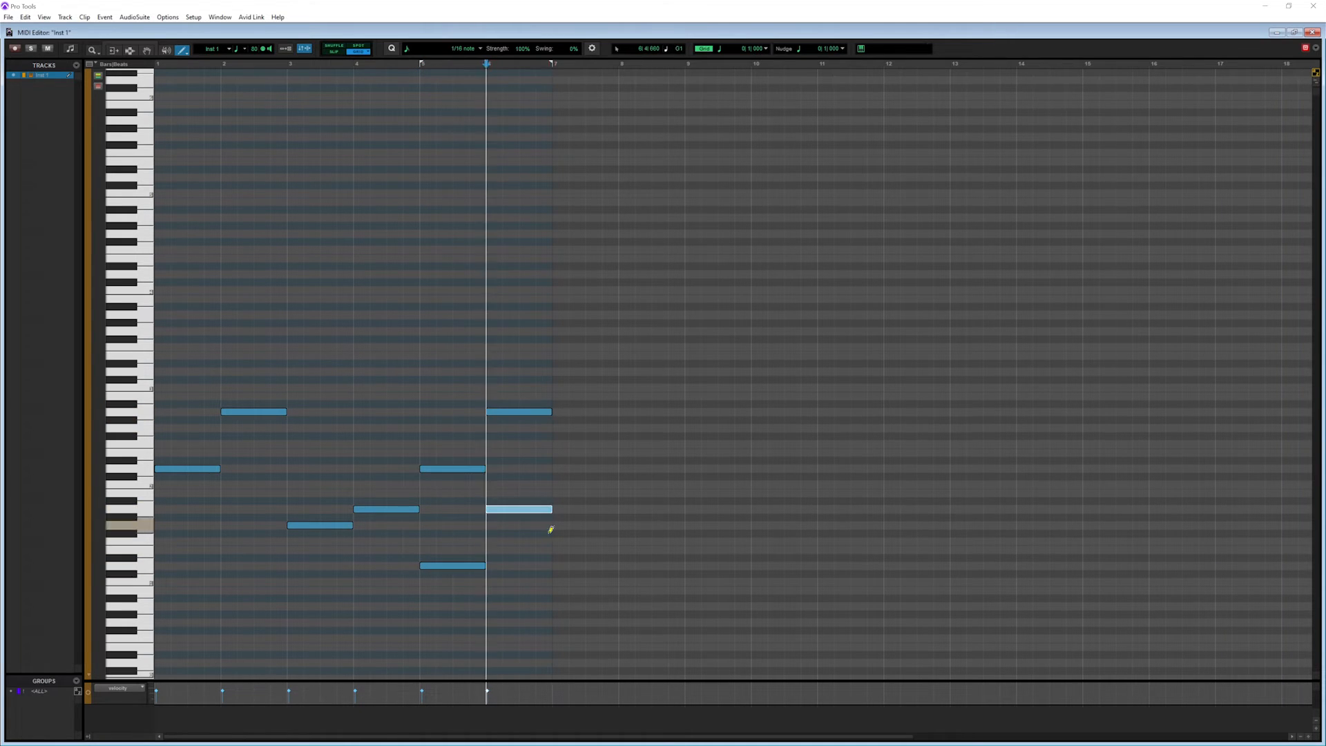
Step: Add one-bar notes D1 and G0 in bar 7 and A0 and A1 in bar 8, and select the D2 note in bar 5
left_click_drag(555, 565, 617, 565)
left_click_drag(556, 623, 682, 605)
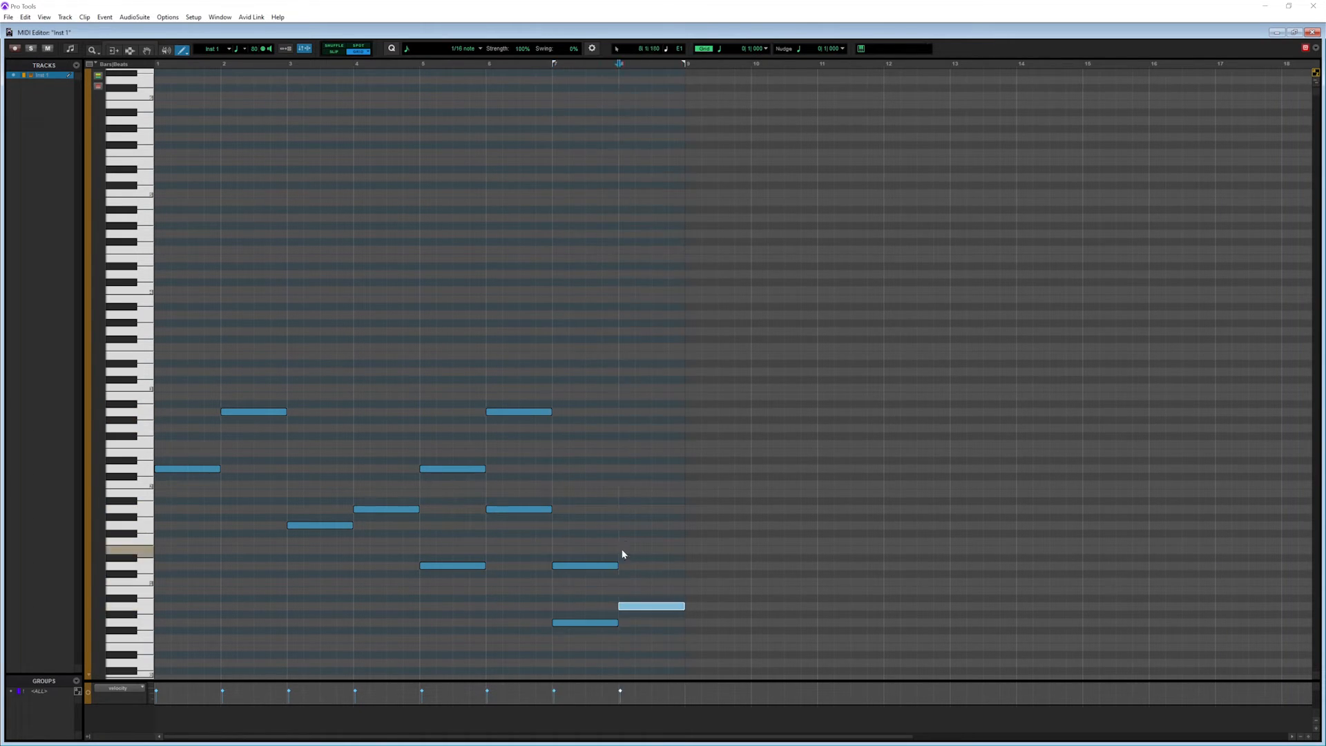
mouse_move(621, 553)
left_mouse_down()
mouse_move(675, 553)
mouse_move(680, 509)
left_mouse_up()
left_click(453, 469)
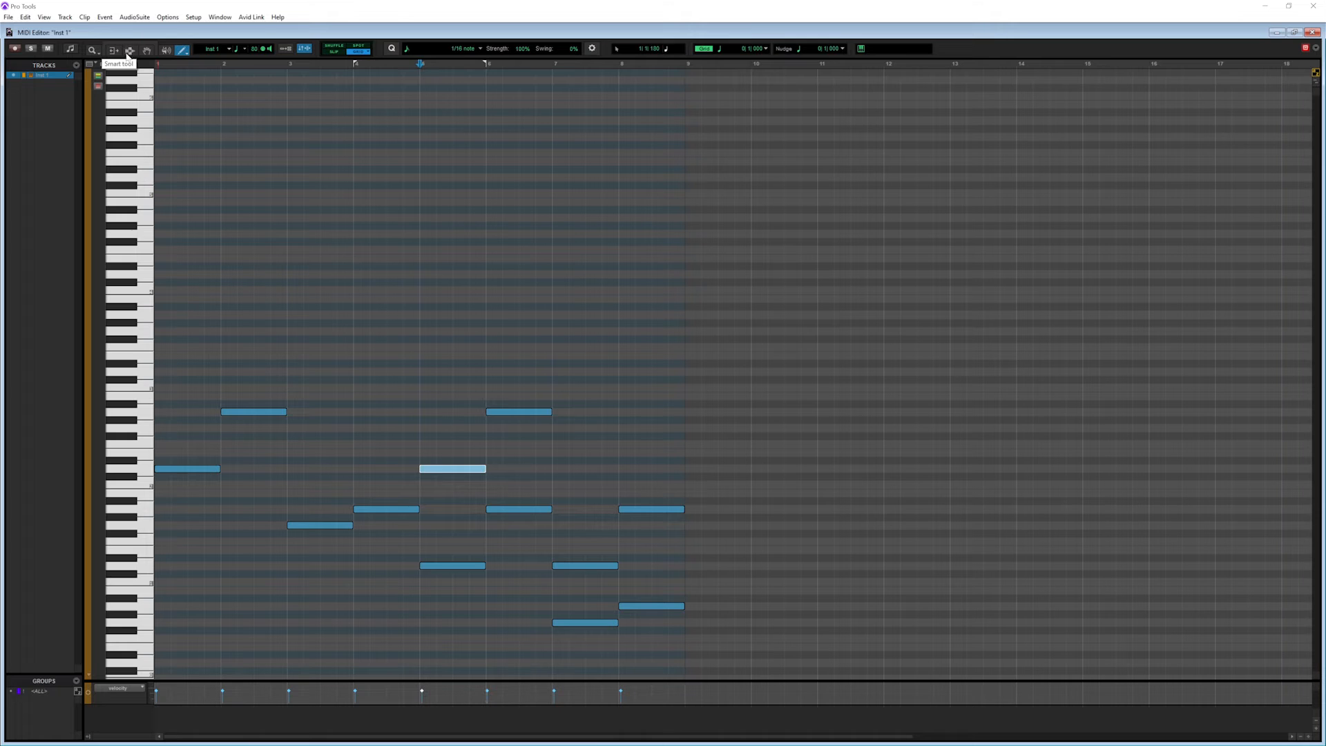
Step: Select all notes in bars 1 to 8 and try moving them up together by about two semitones
left_click(130, 52)
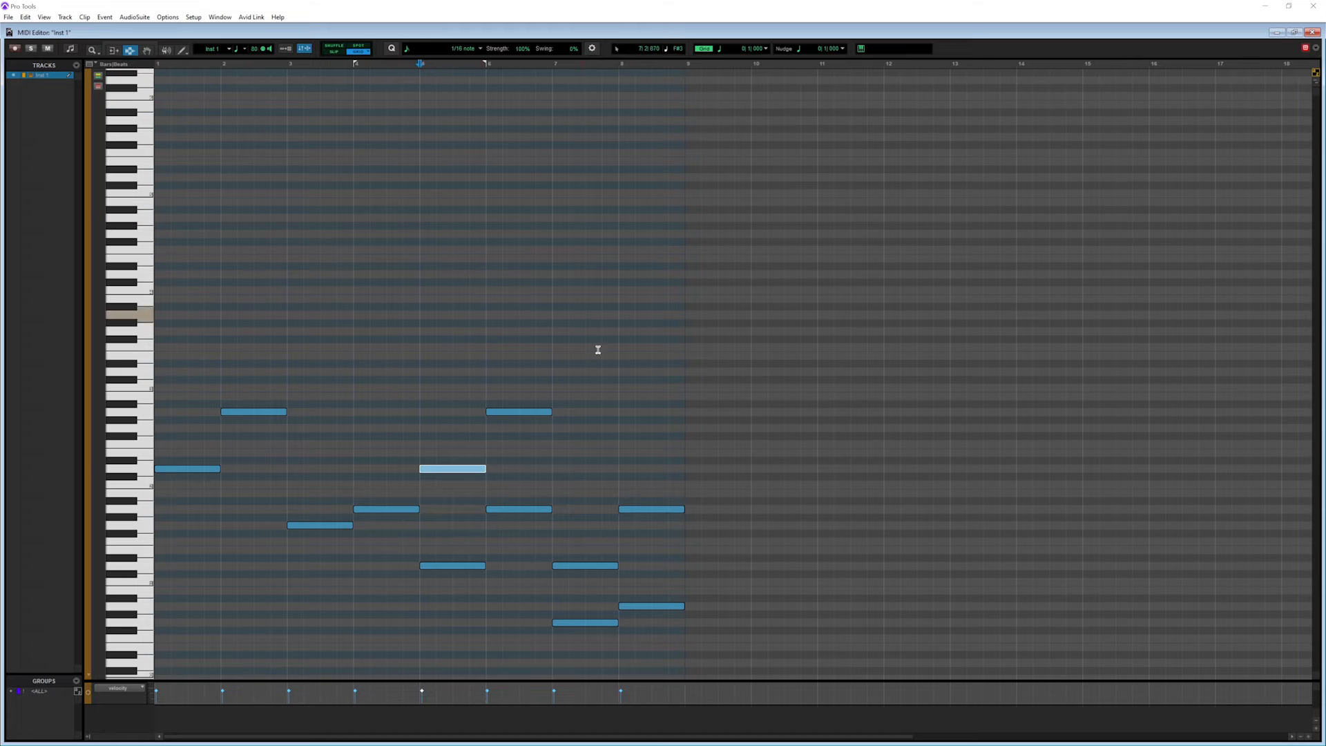
left_click_drag(701, 651, 155, 508)
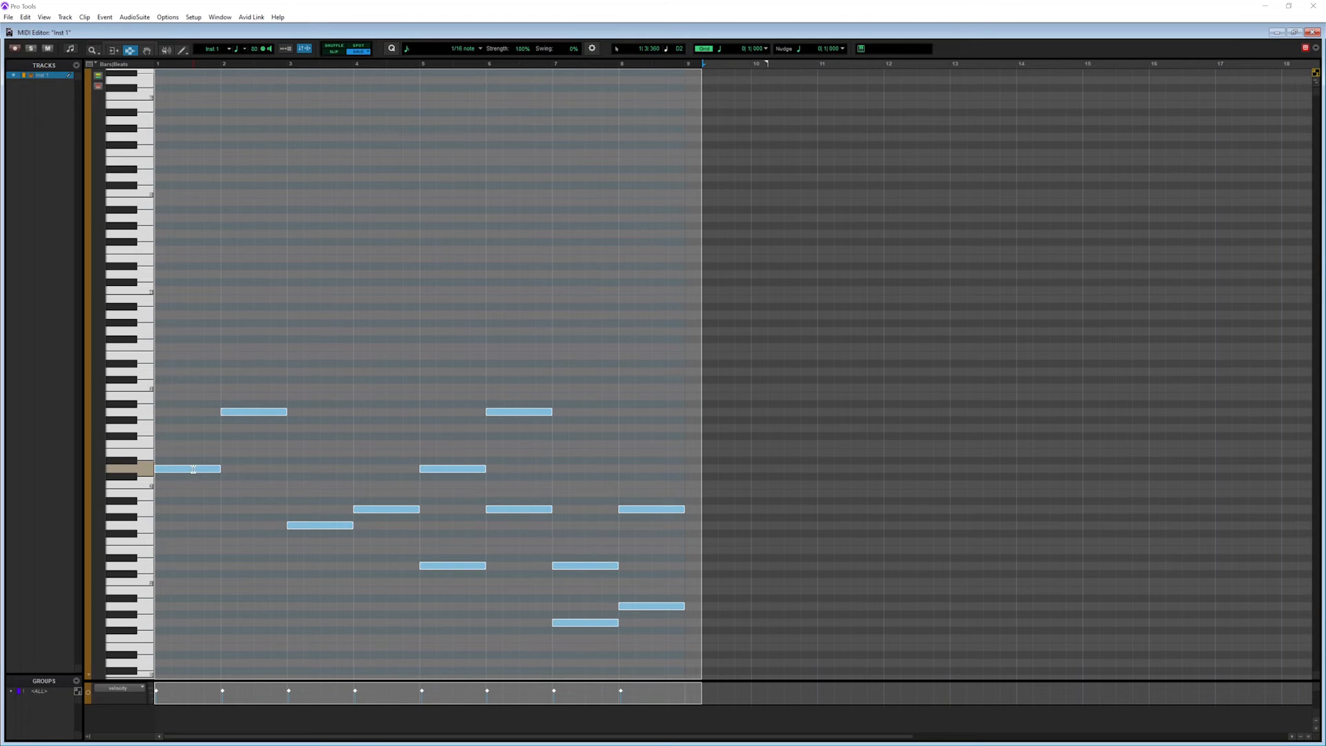
left_click(146, 50)
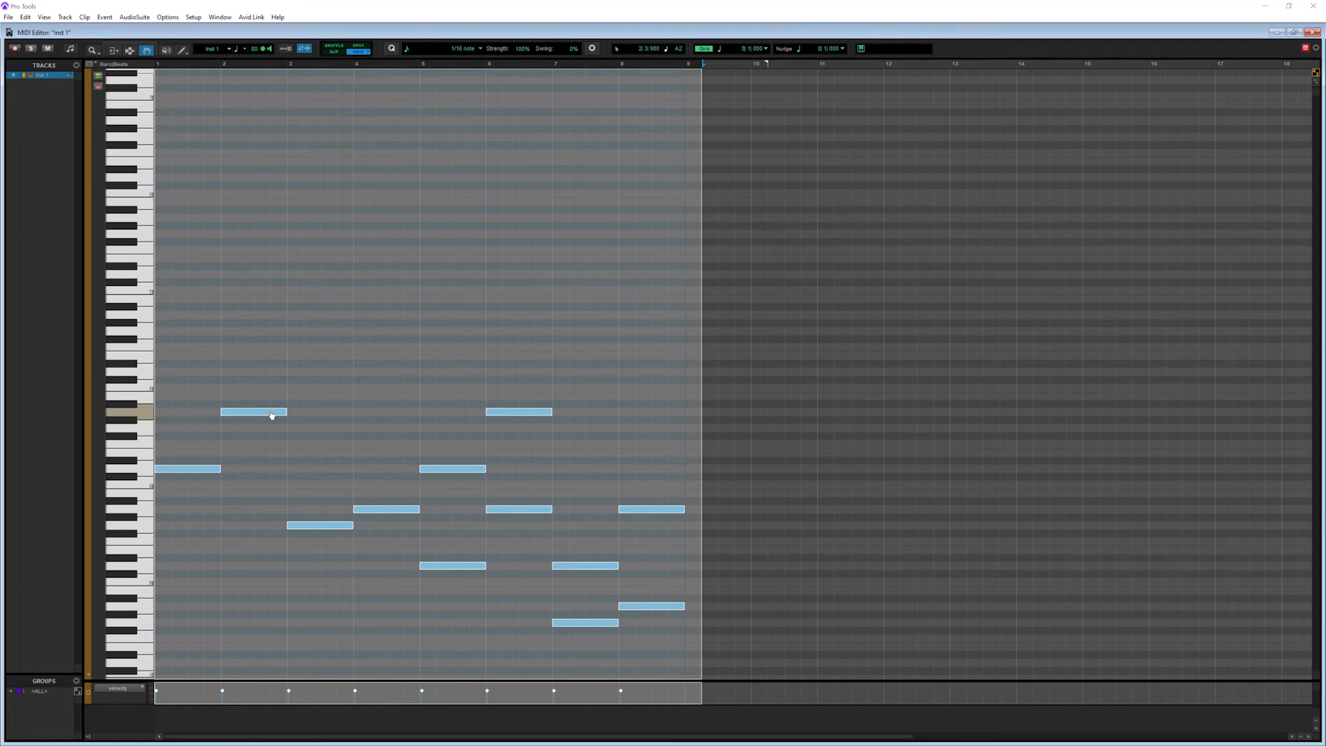
left_click_drag(271, 415, 270, 397)
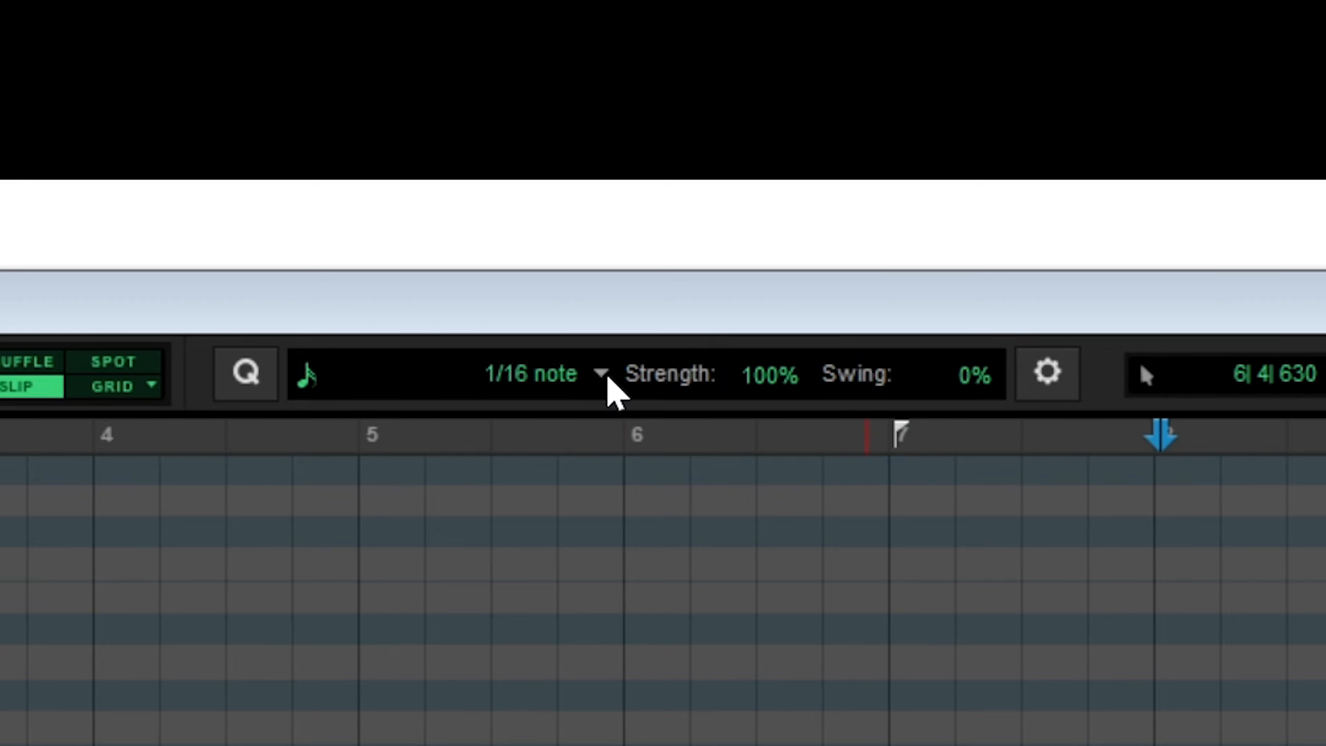
Step: Set the MIDI Editor's quantize value to 1/4 note
left_click(607, 376)
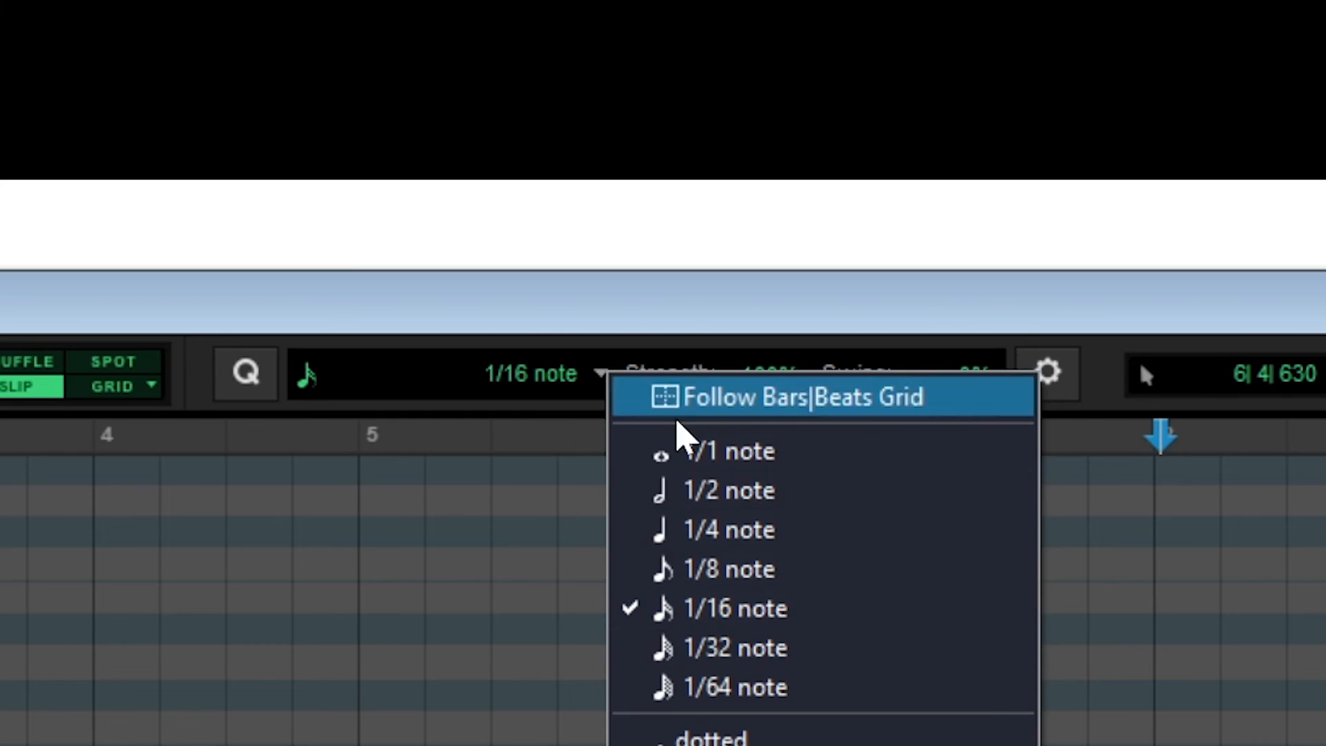
left_click(701, 529)
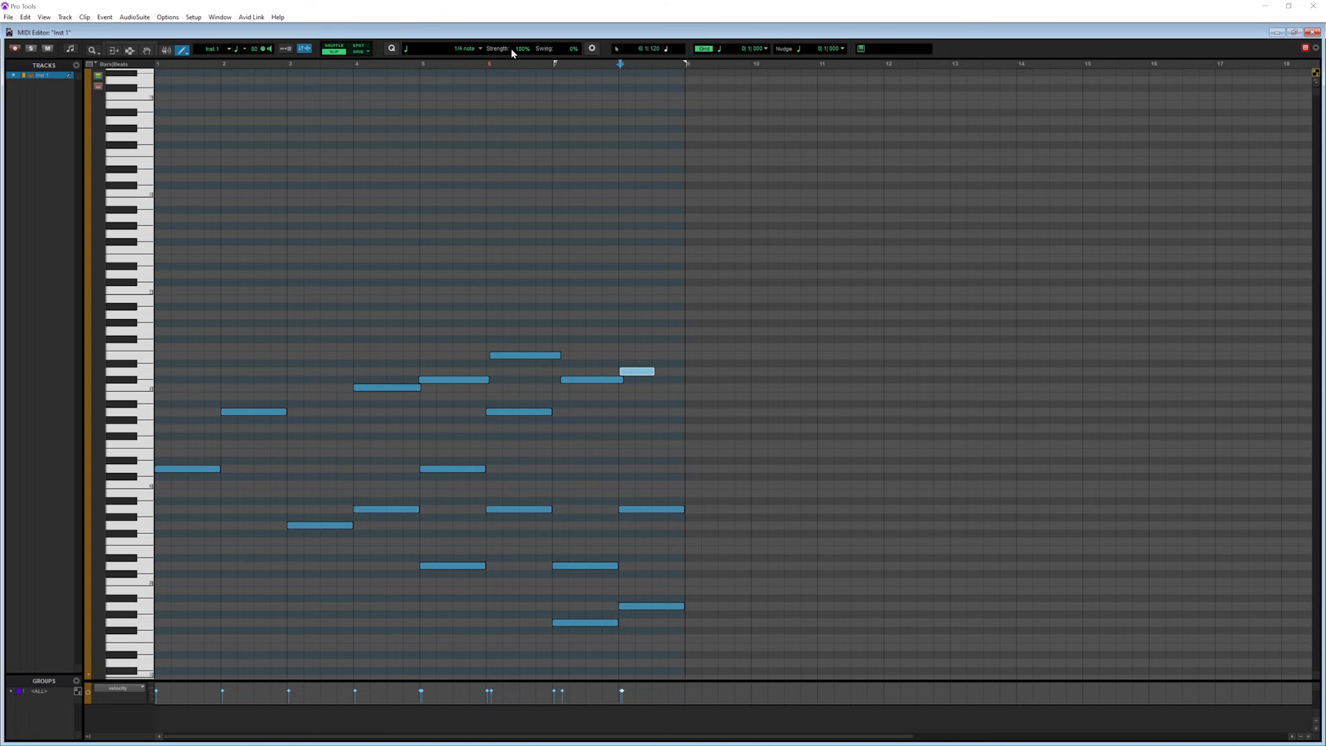
Step: Select all notes in bars 1 to 8 and set their quantize options to 1/2 note with 80% strength
left_click(129, 51)
left_click_drag(691, 642, 160, 487)
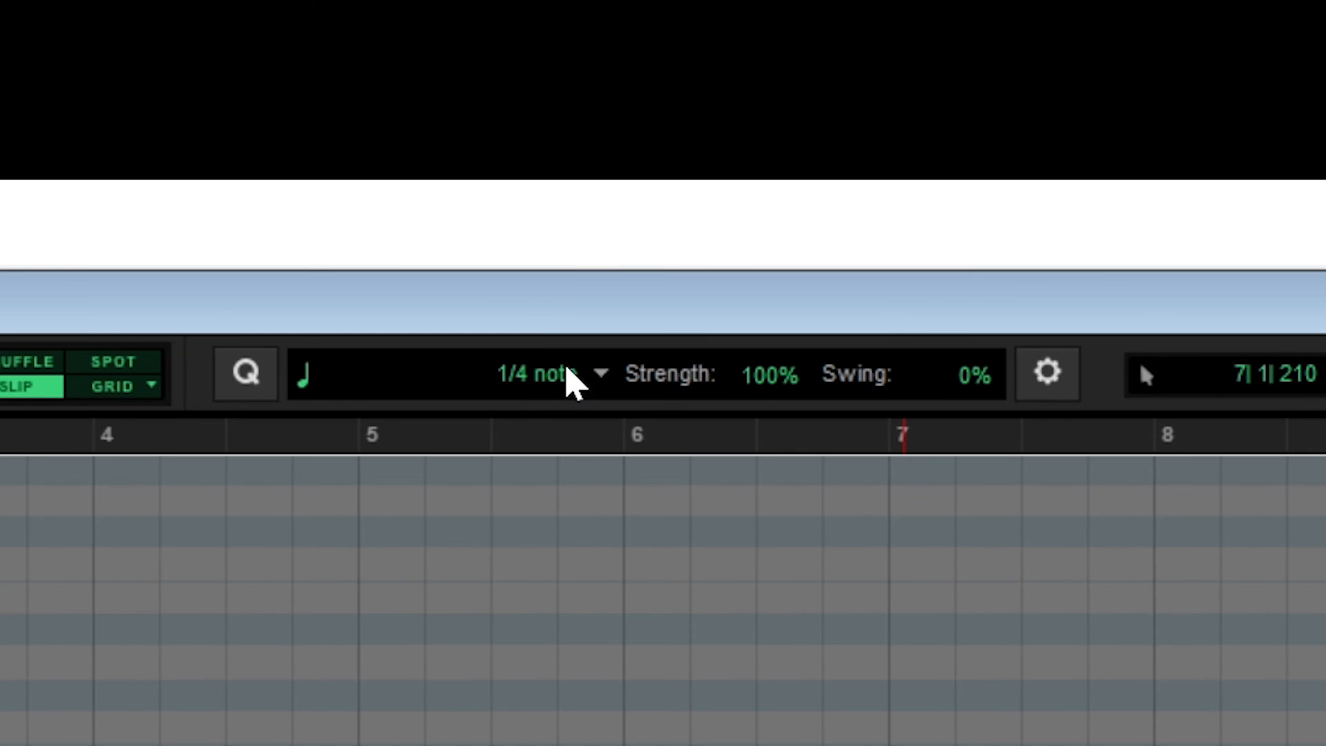
left_click(476, 50)
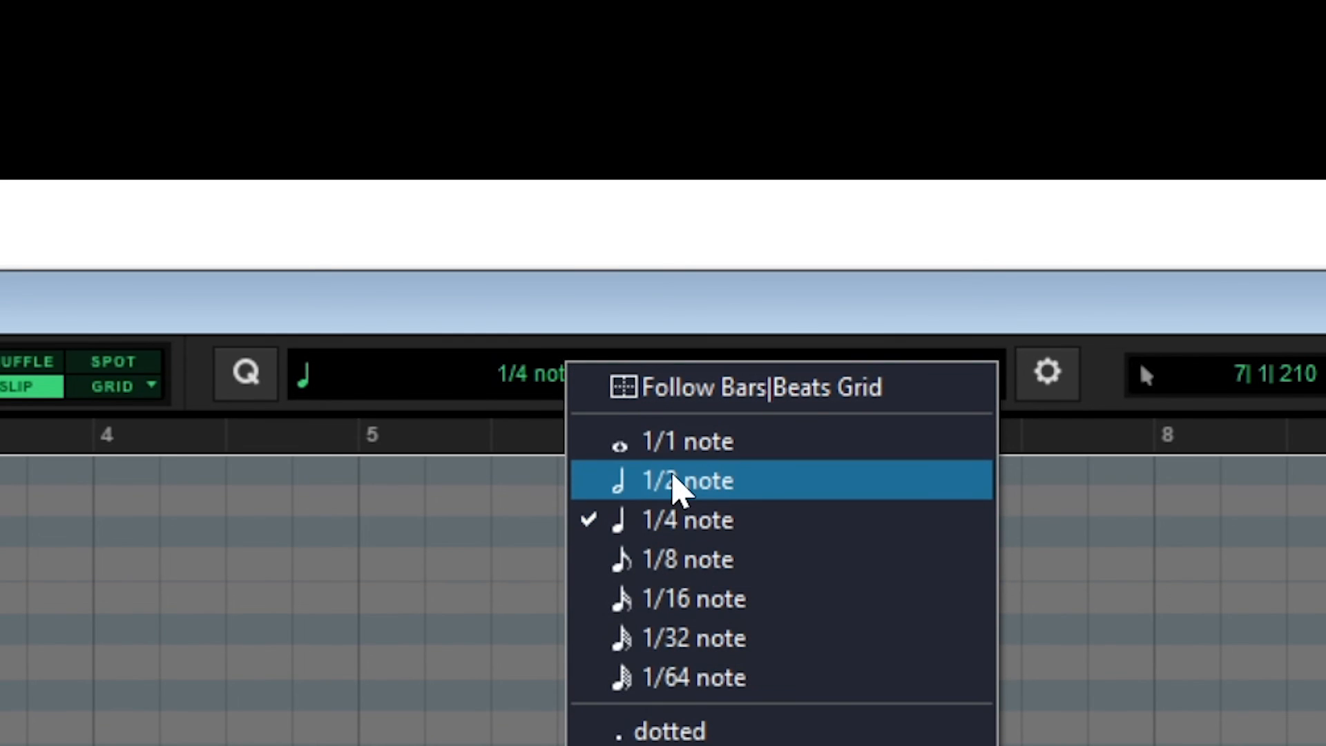
left_click(673, 483)
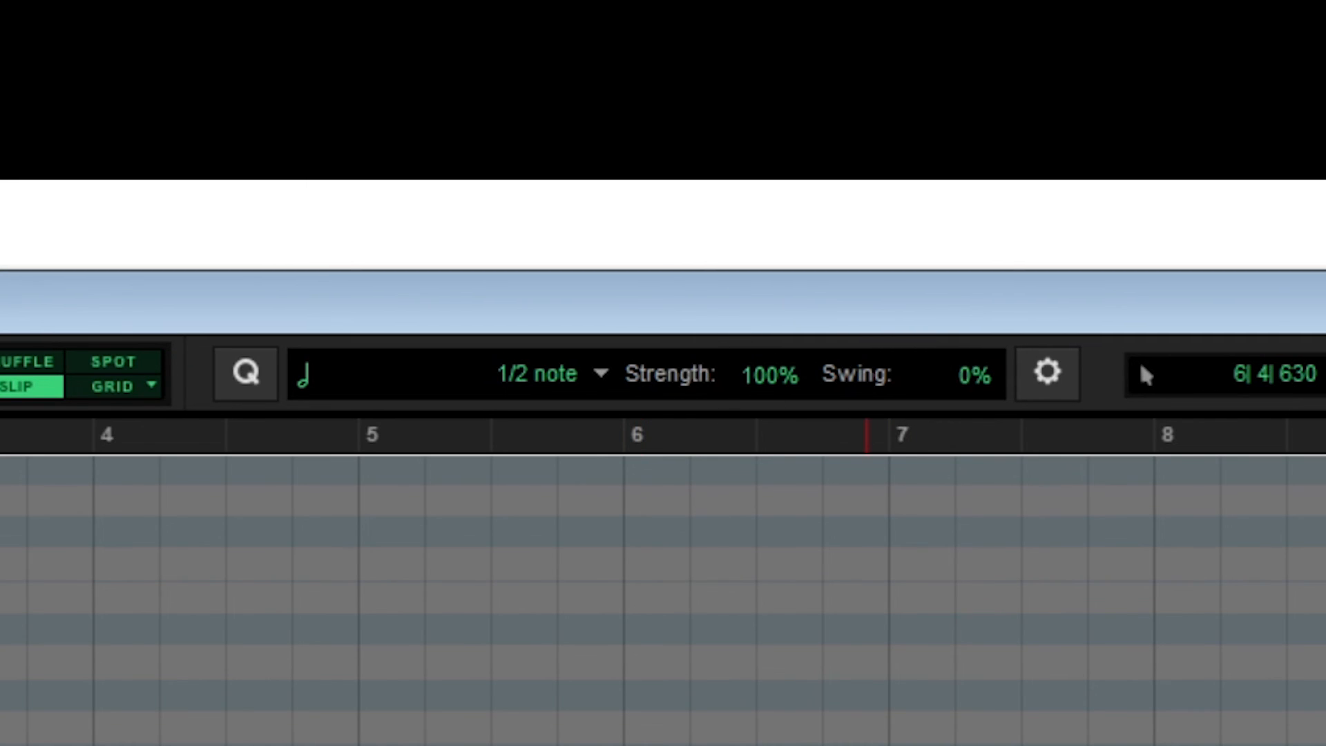
left_click(761, 375)
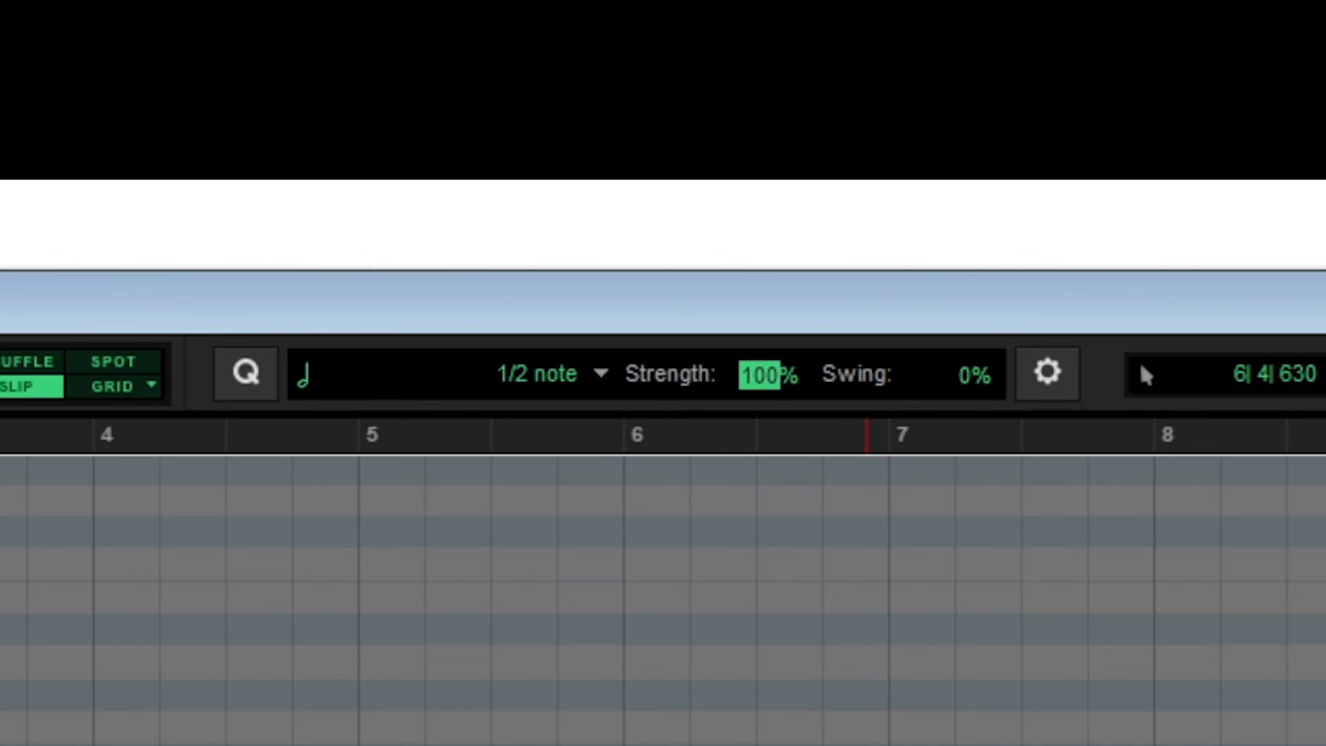
type("80")
key("Return")
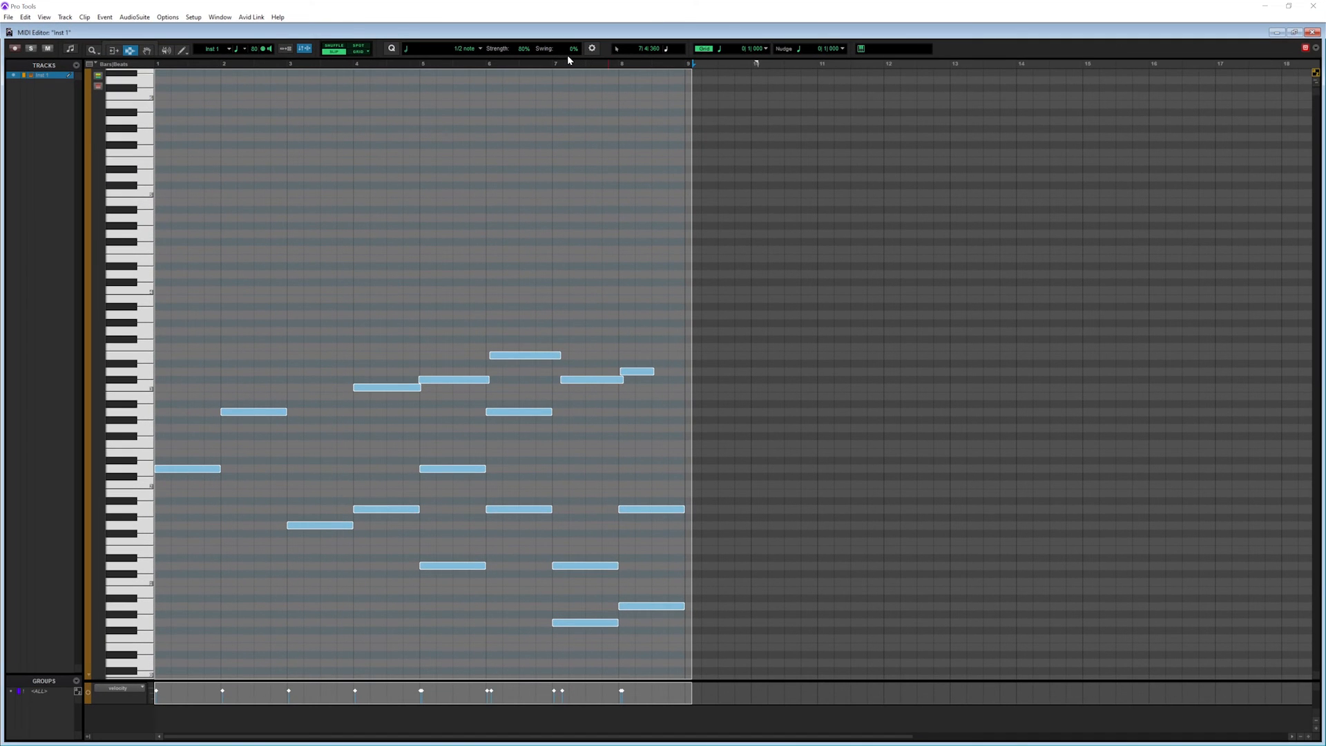
Step: Quantize the selected notes with Note Off included alongside Note On, and close the quantize settings
left_click(392, 50)
left_click(589, 50)
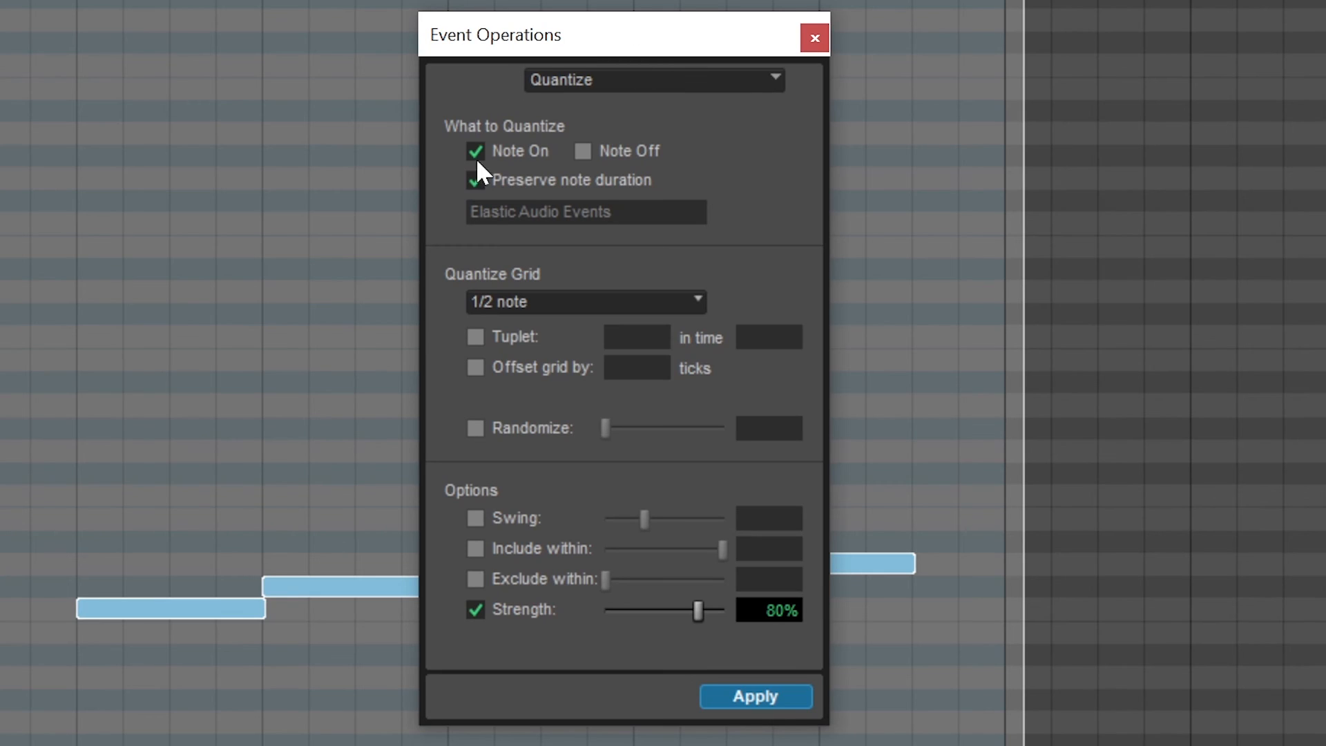
left_click(583, 152)
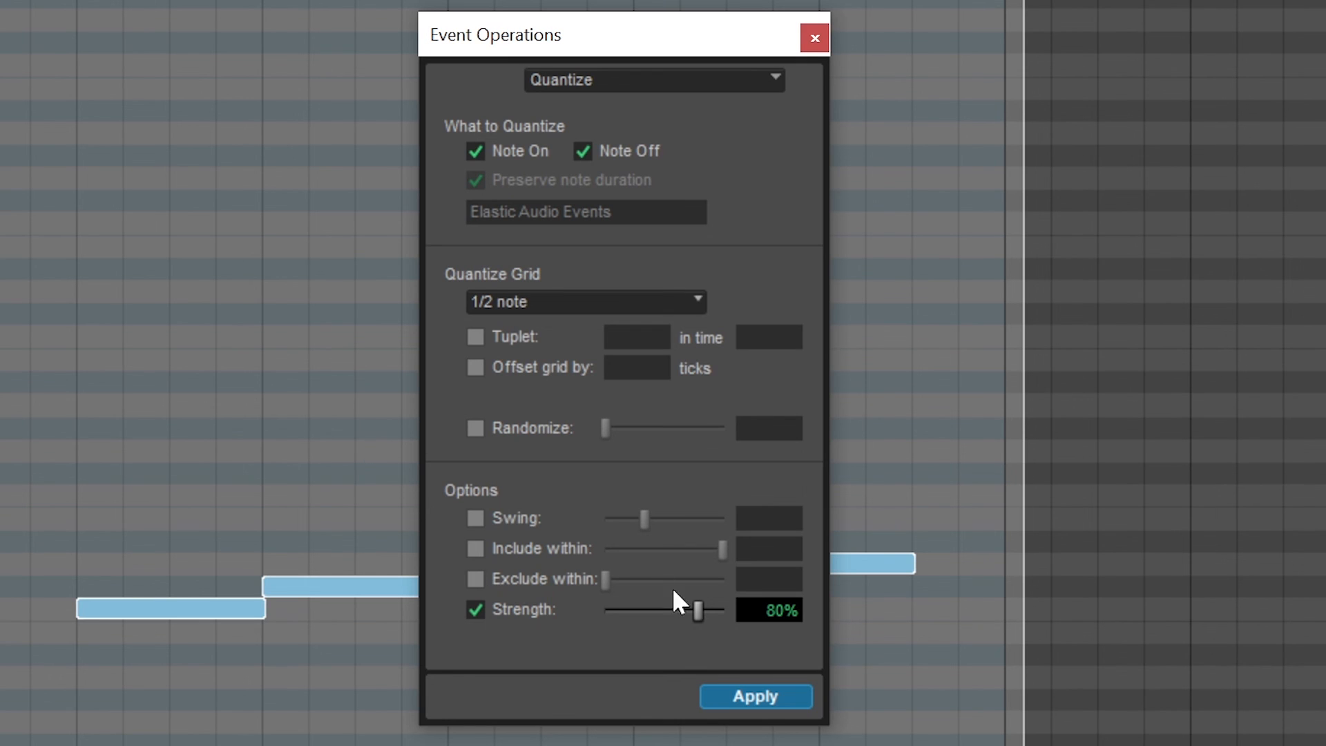
left_click(741, 693)
left_click(815, 38)
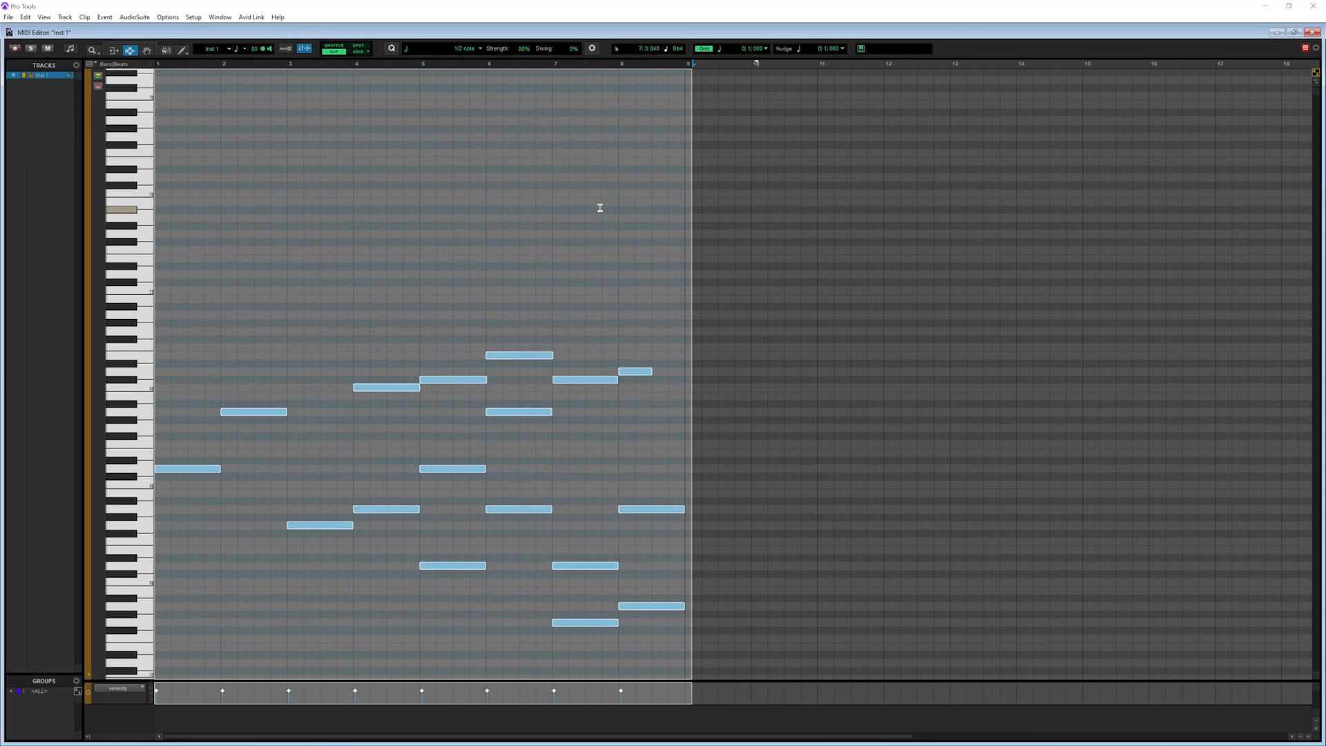